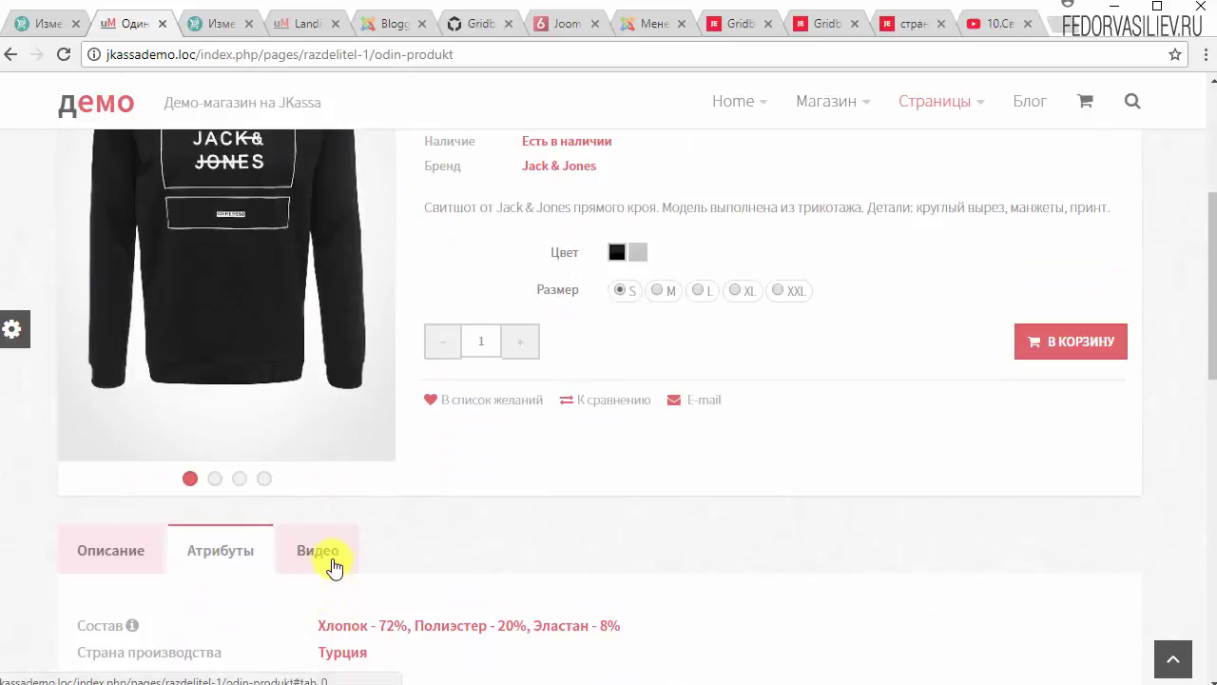
Step: Show the Видео section of the demo product page and view the embedded video
left_click(328, 560)
scroll(324, 542, "down", 5)
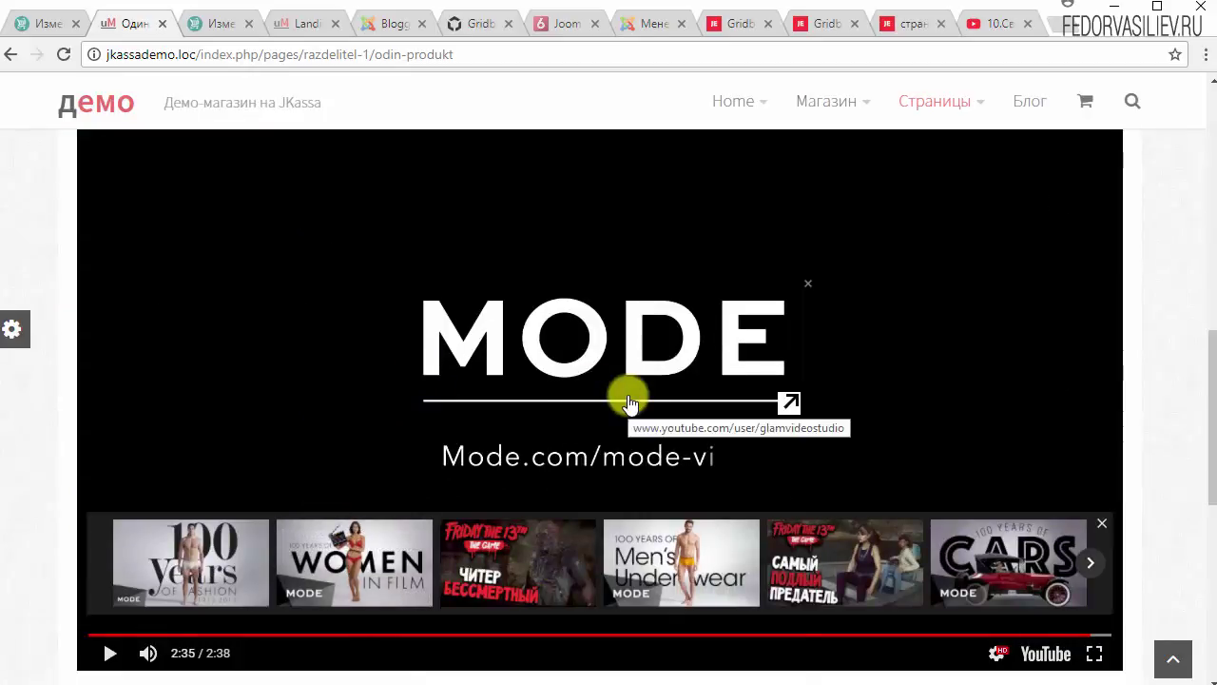
Step: Switch to the jKassa administration site and open the list of plugins (Плагины)
key("ctrl+Tab")
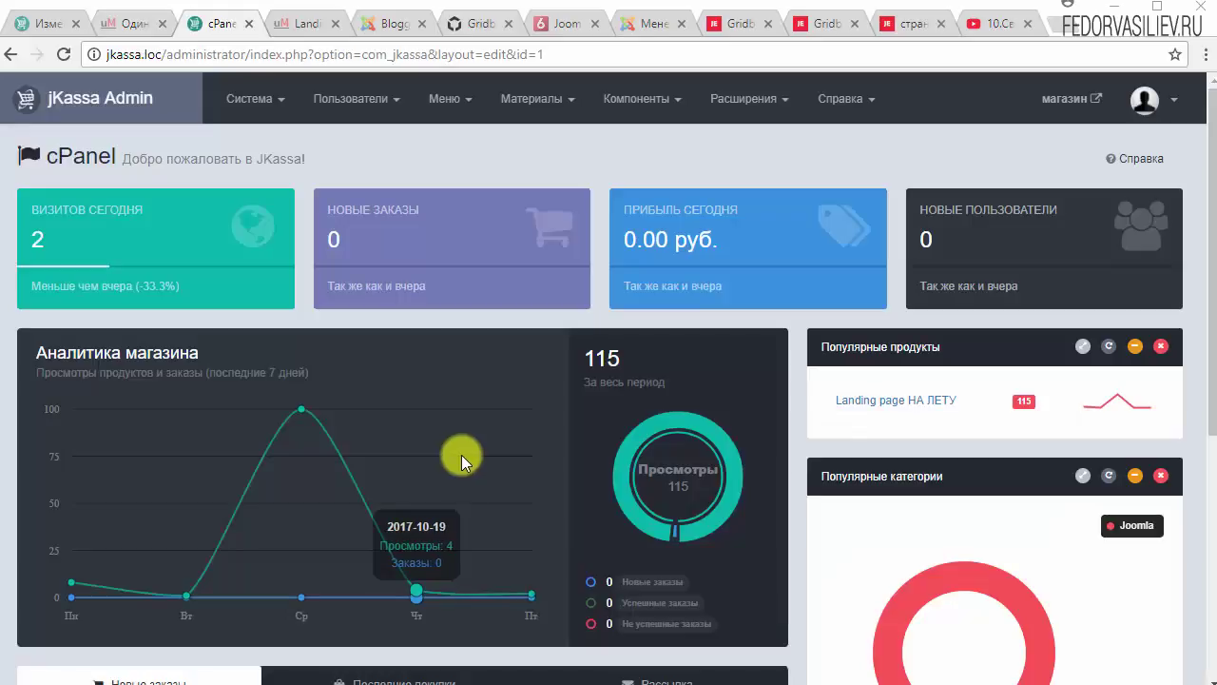
left_click(755, 105)
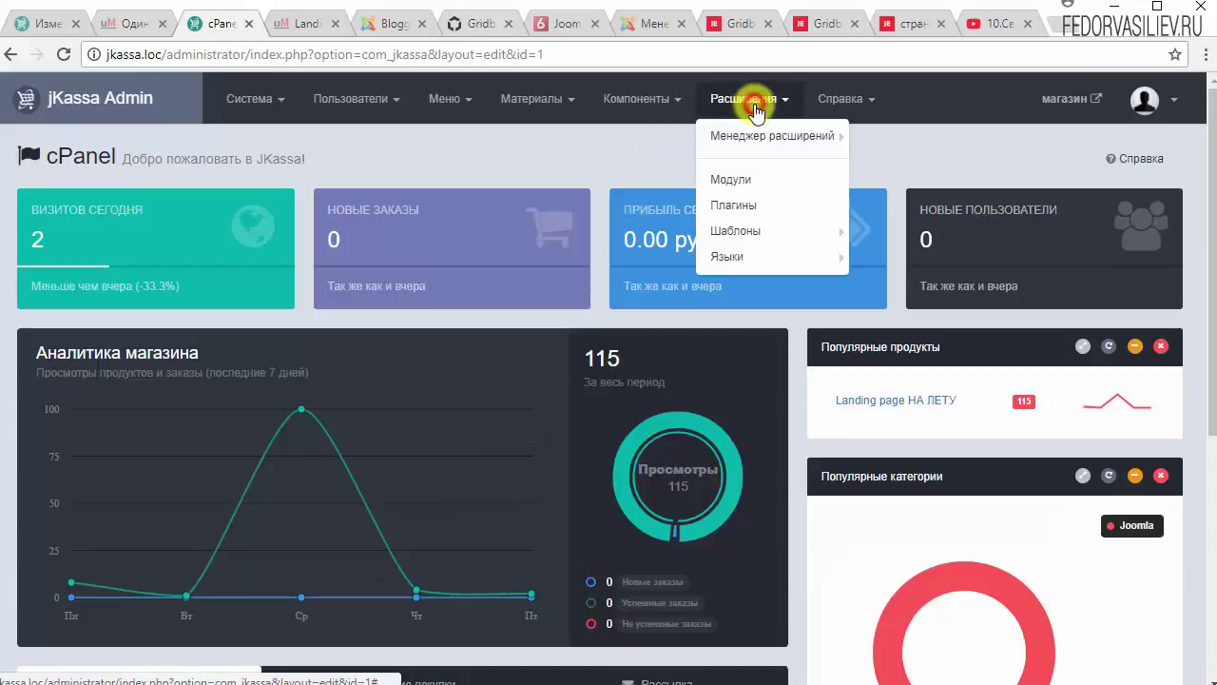
left_click(727, 209)
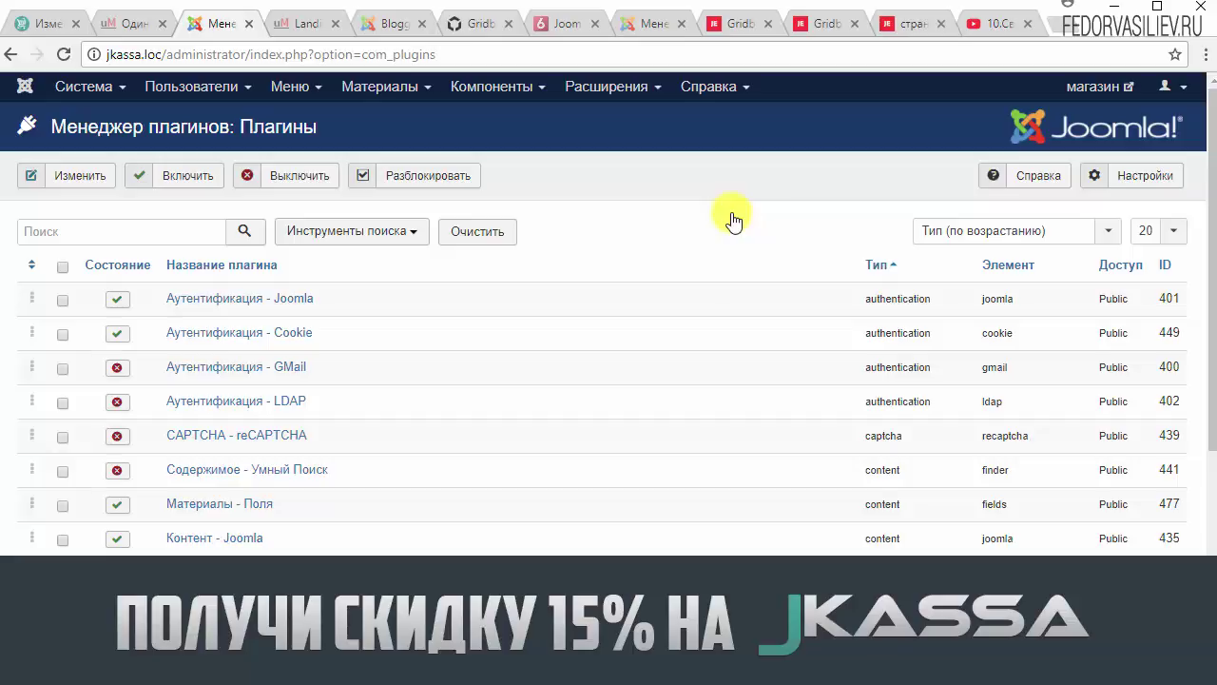
Step: Filter the plugins by the state Включено and open the plugin Редактор - TinyMCE
left_click(337, 233)
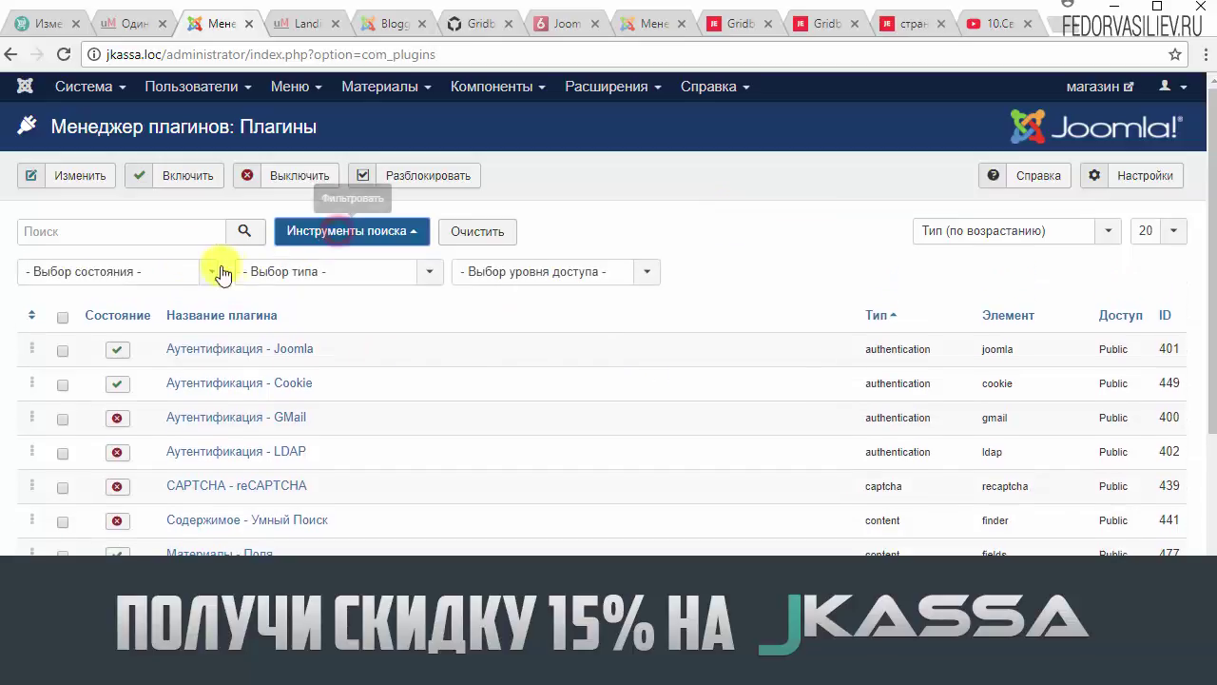
left_click(169, 262)
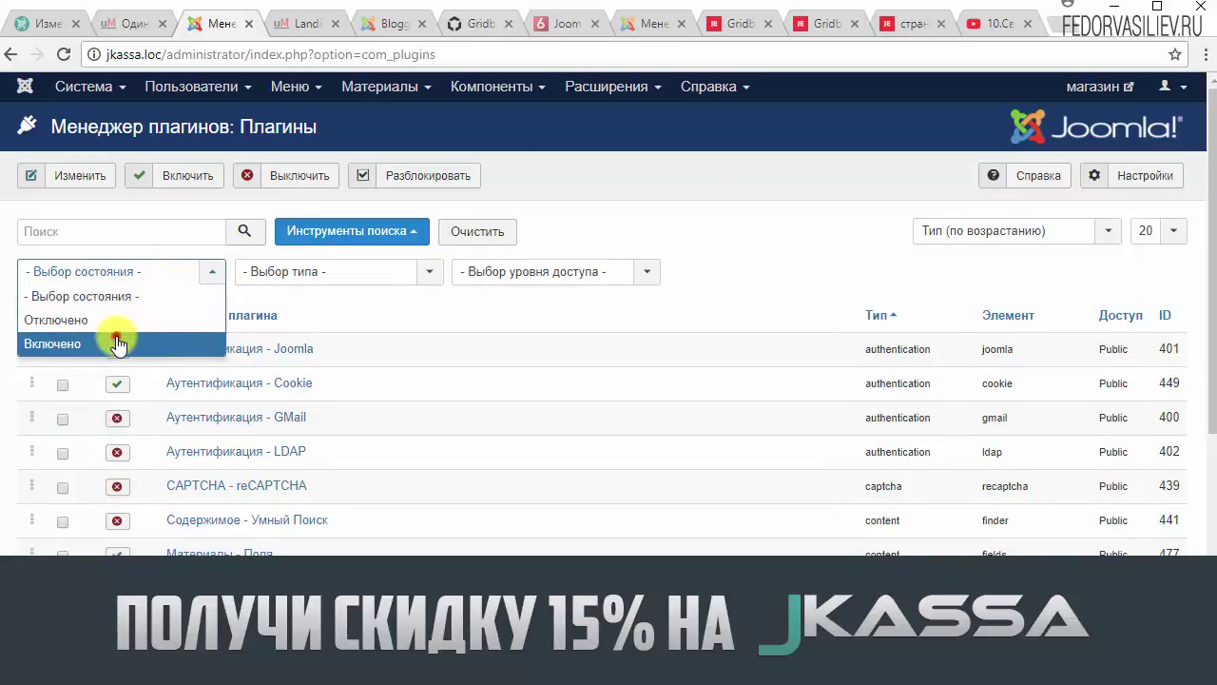
left_click(118, 344)
scroll(629, 357, "down", 5)
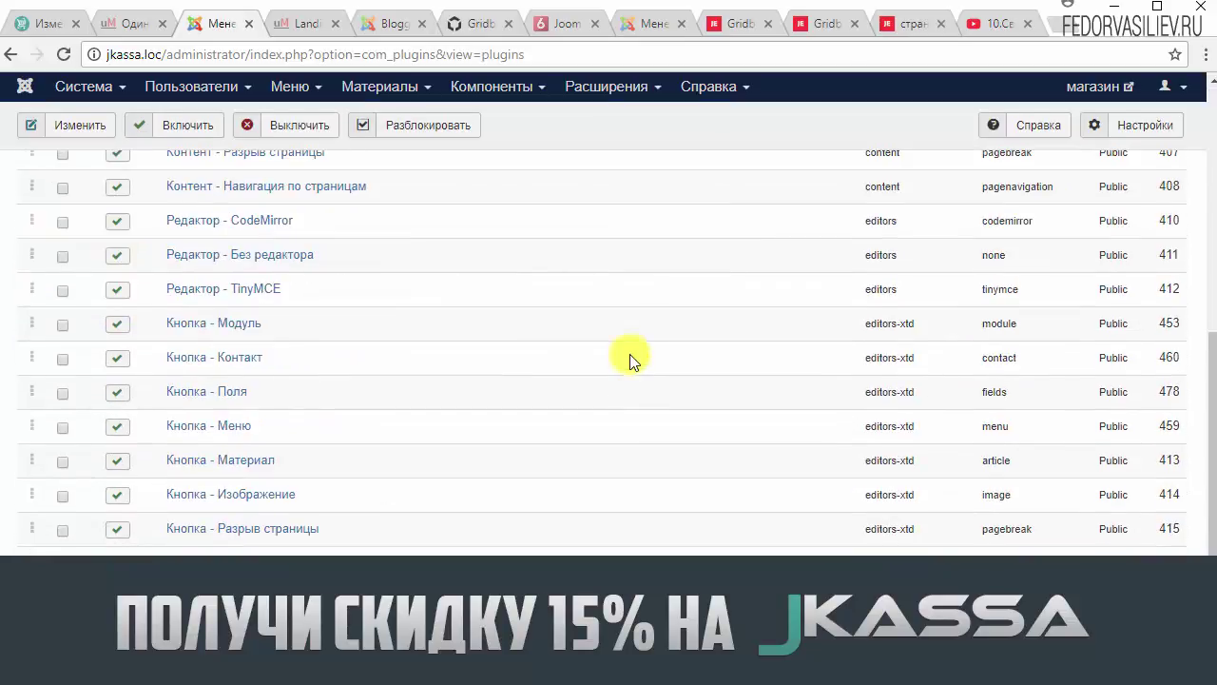
left_click_drag(303, 288, 206, 296)
left_click(249, 289)
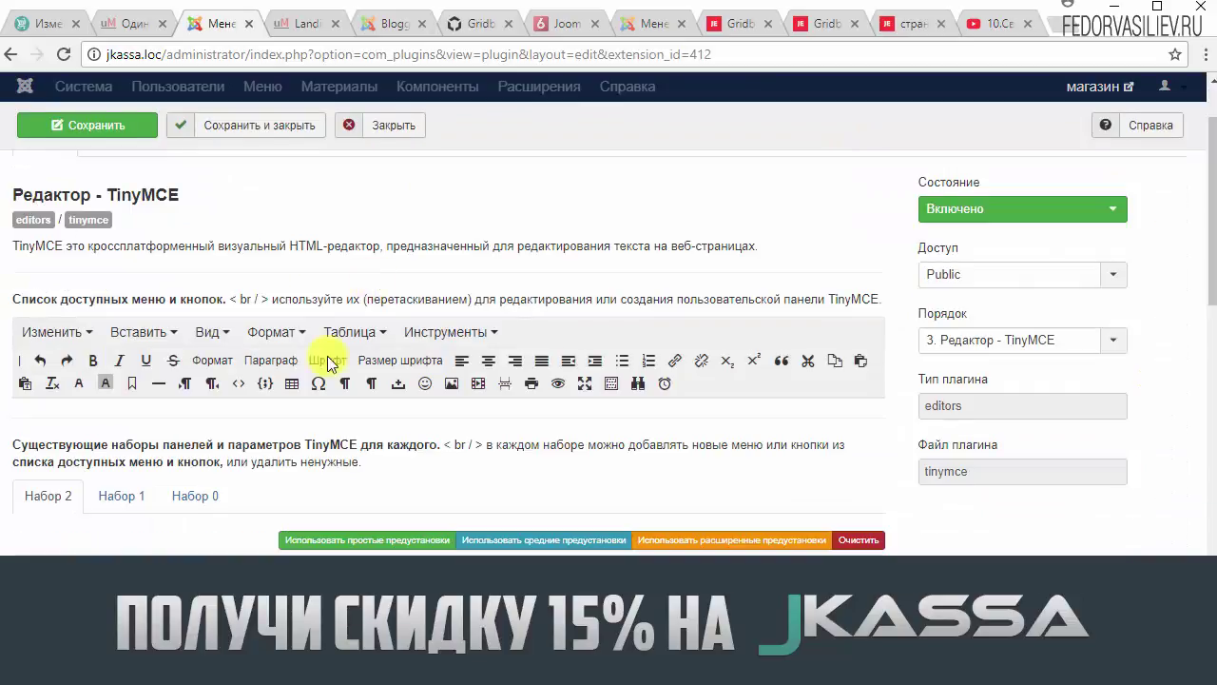
Step: Show Набор 0 in the TinyMCE settings and look through its assigned user groups and options
left_click(194, 504)
scroll(323, 447, "down", 3)
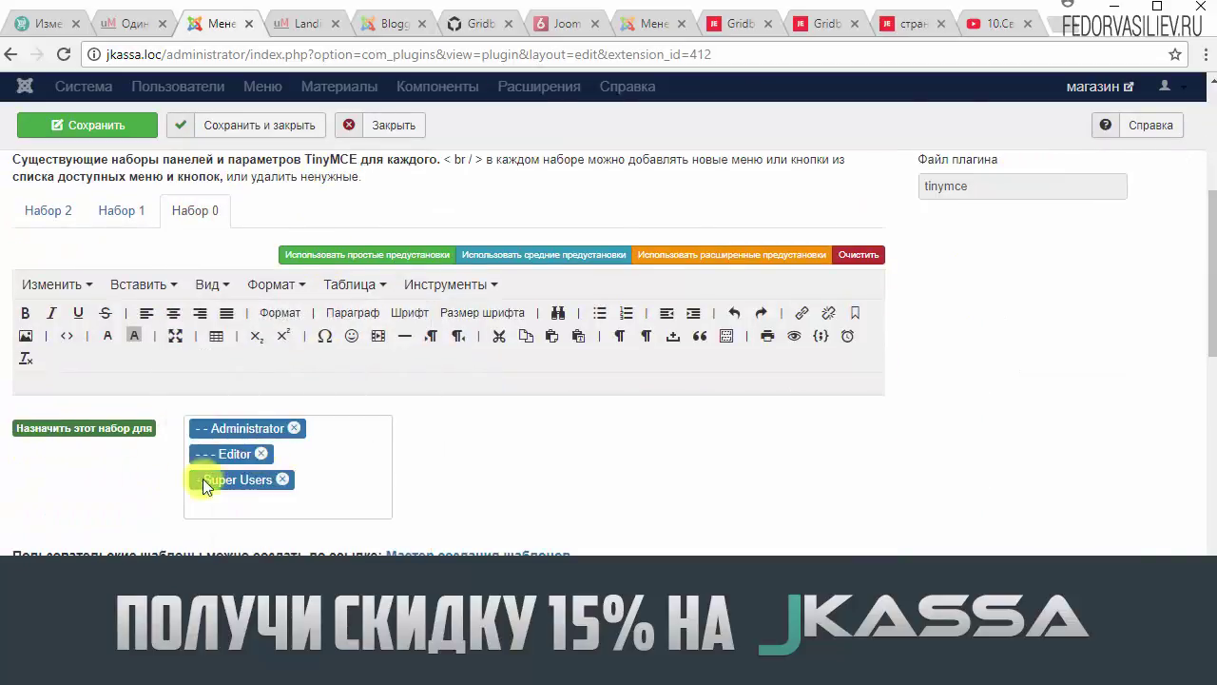
scroll(590, 421, "down", 7)
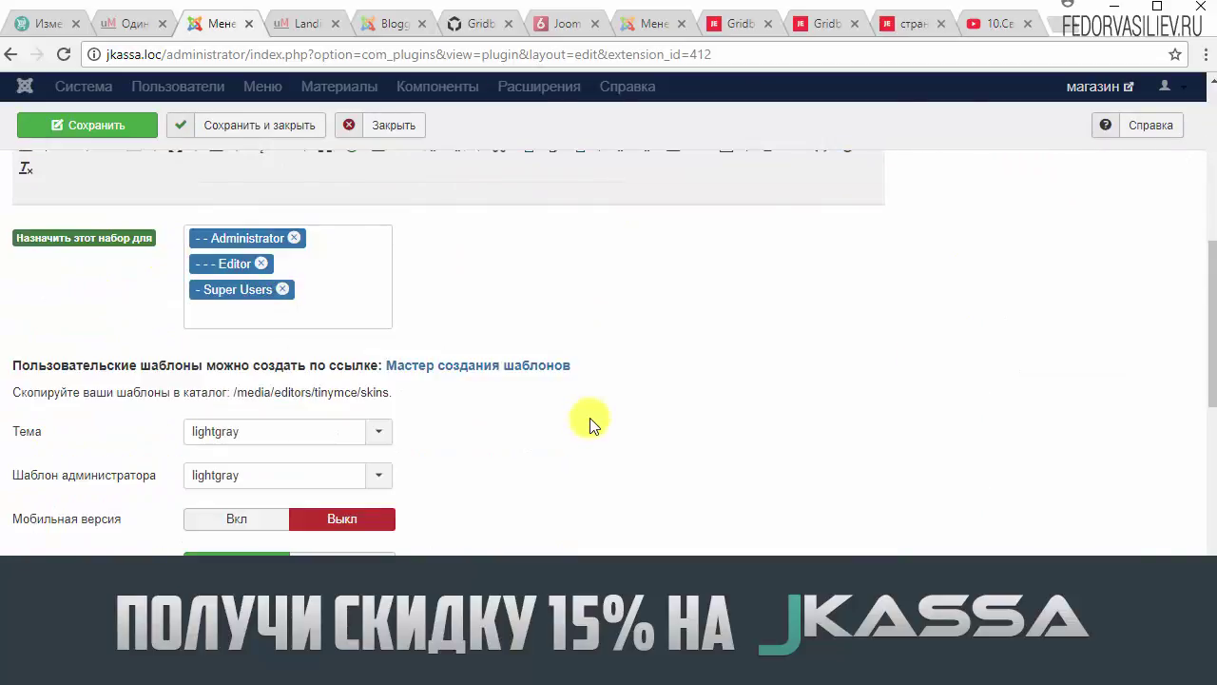
scroll(590, 421, "down", 1)
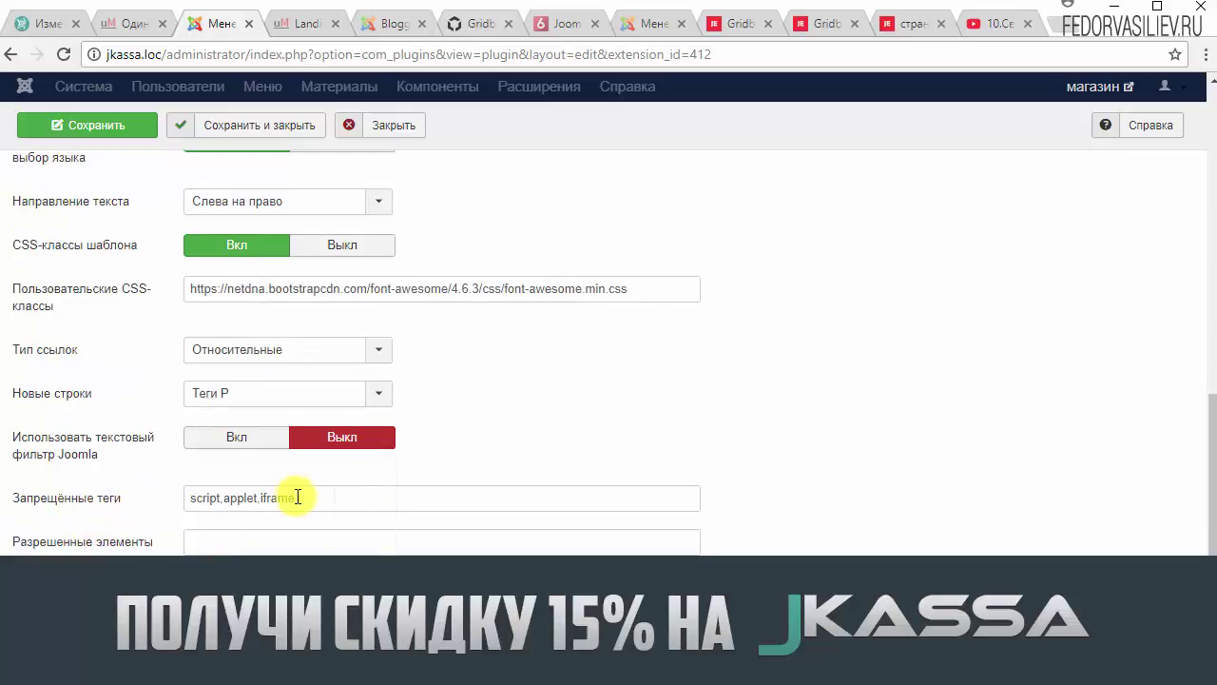
scroll(580, 456, "up", 2)
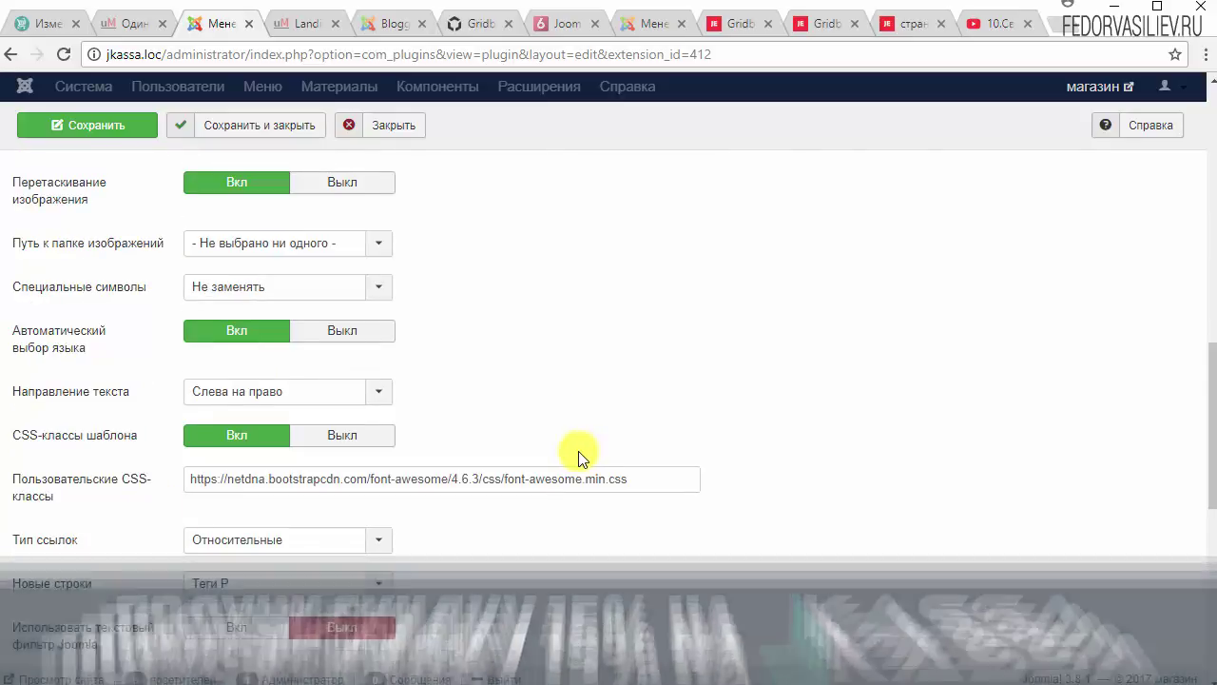
scroll(443, 467, "down", 3)
Step: Examine the Запрещённые теги setting, in particular its iframe entry and the field's description
left_click_drag(324, 399, 143, 410)
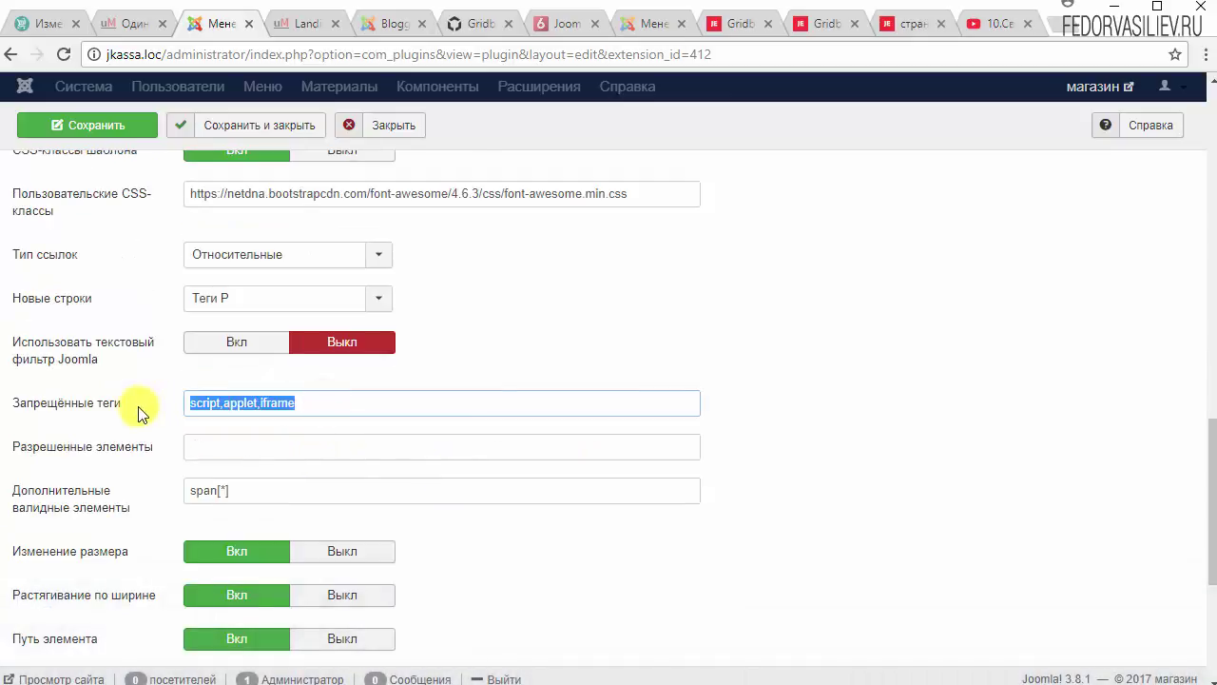
scroll(434, 384, "up", 1)
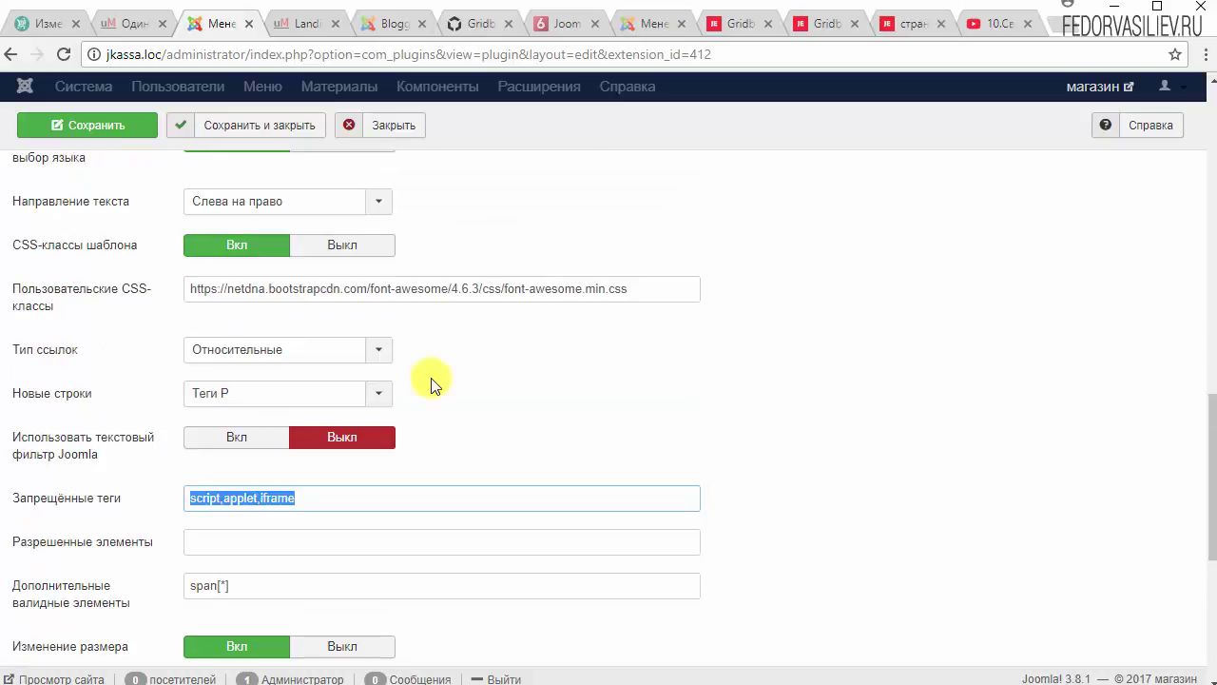
scroll(433, 380, "up", 10)
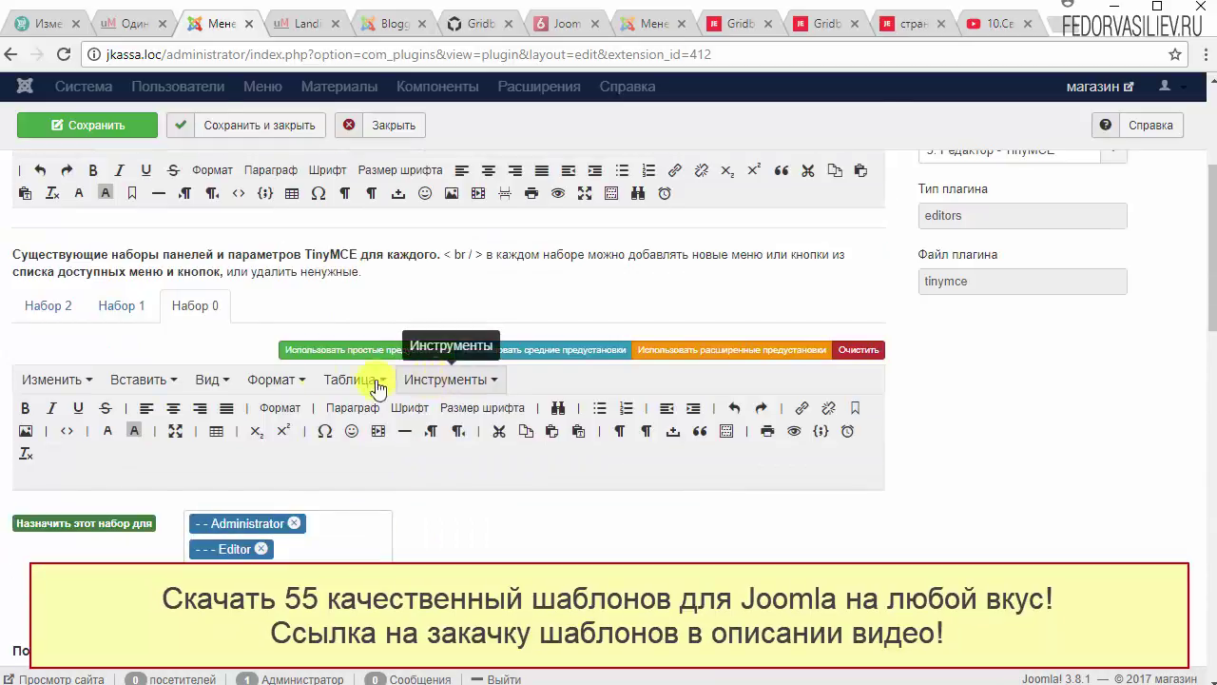
scroll(564, 419, "down", 10)
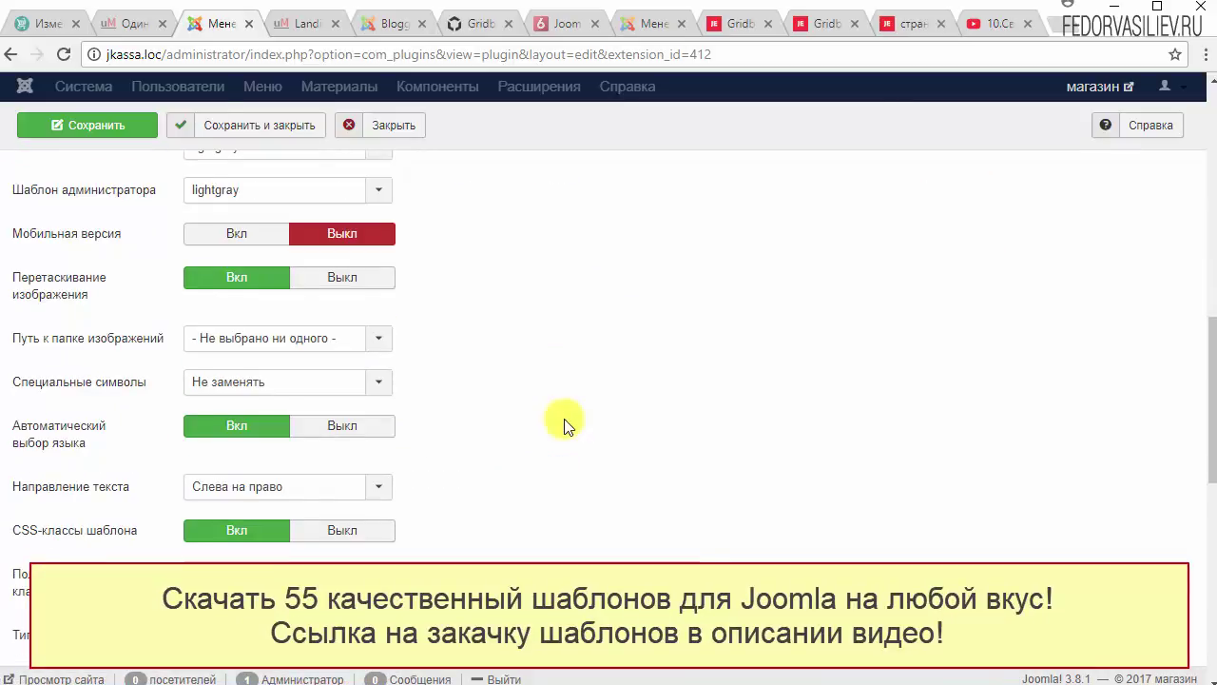
scroll(497, 422, "down", 1)
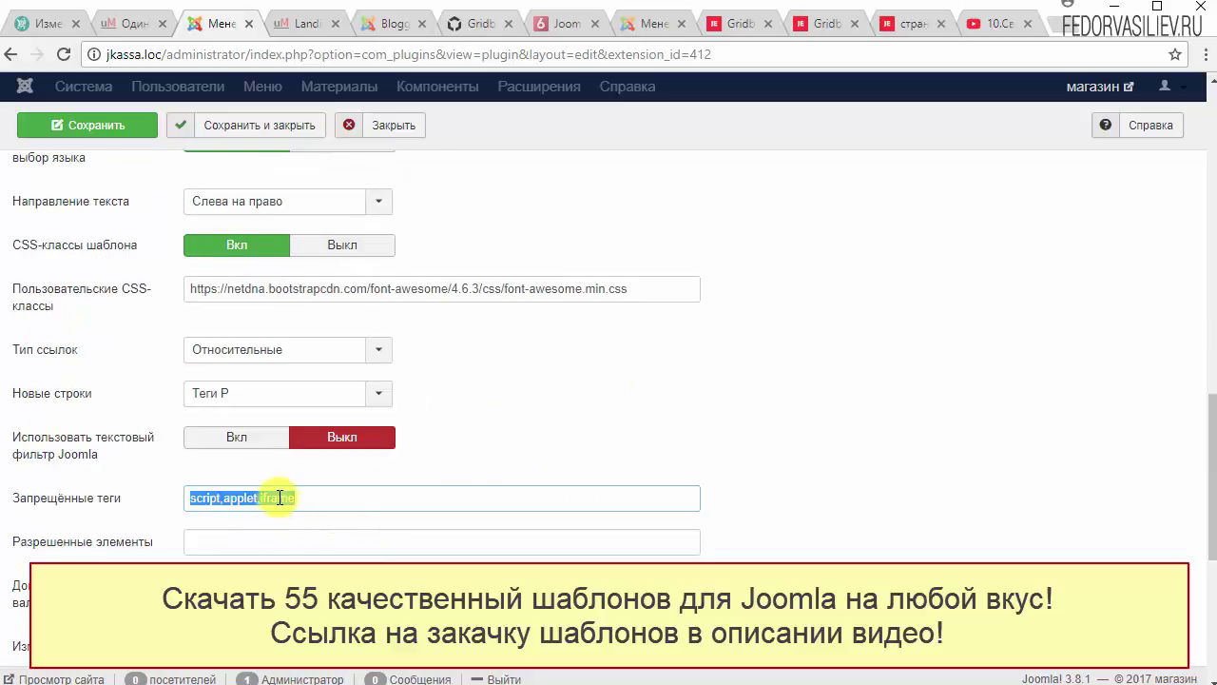
left_click(304, 497)
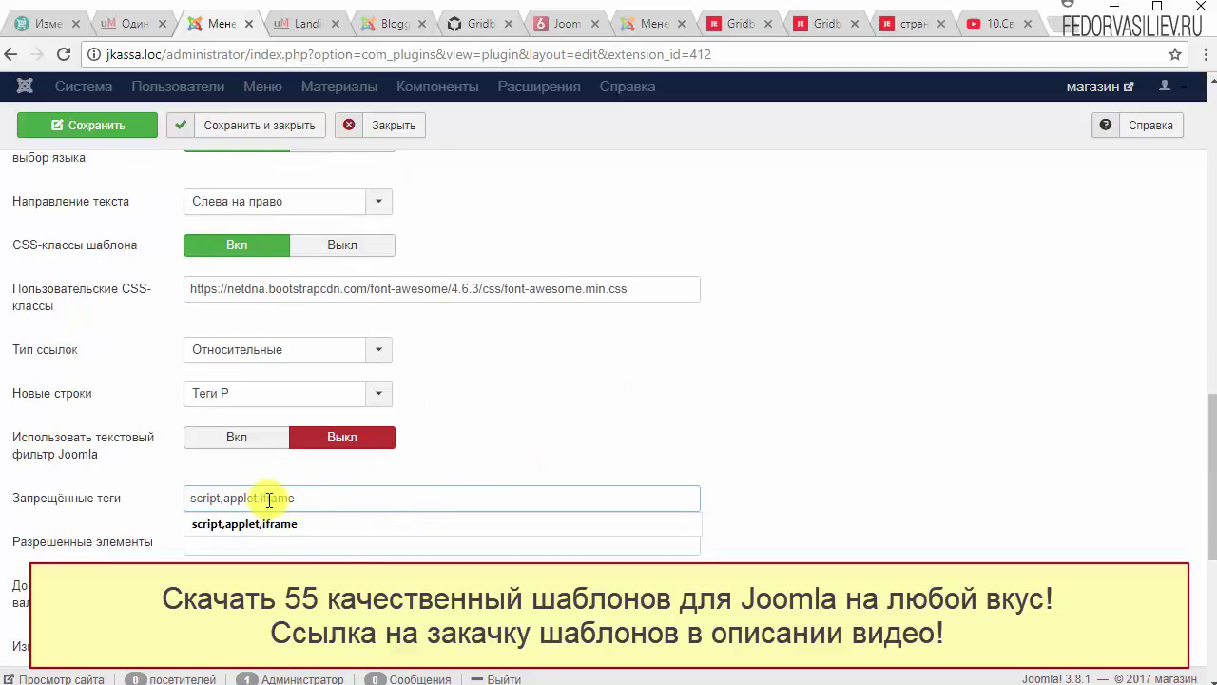
left_click_drag(311, 498, 262, 501)
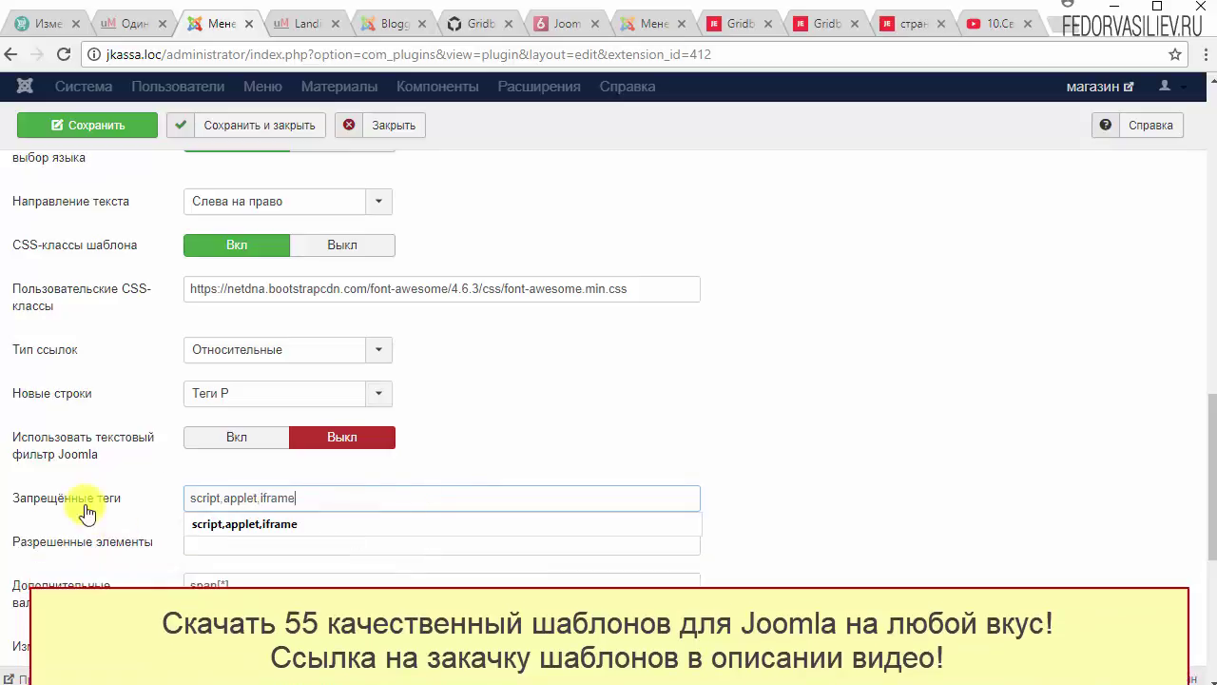
left_click_drag(296, 496, 276, 501)
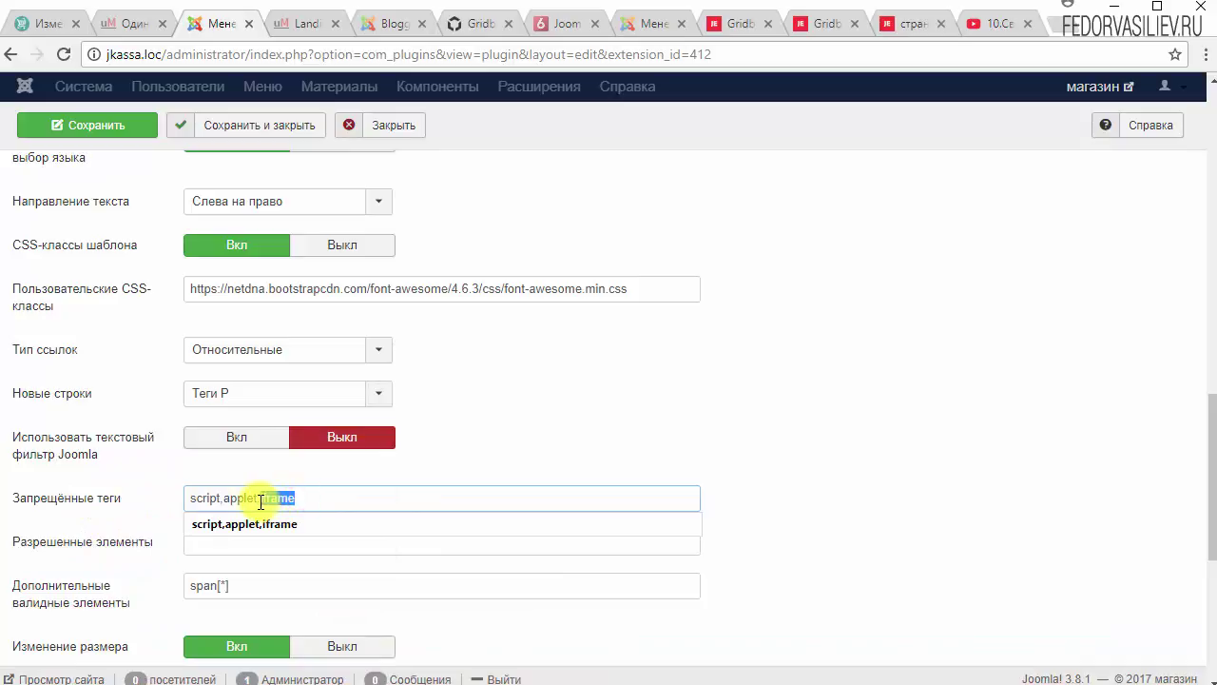
mouse_move(85, 512)
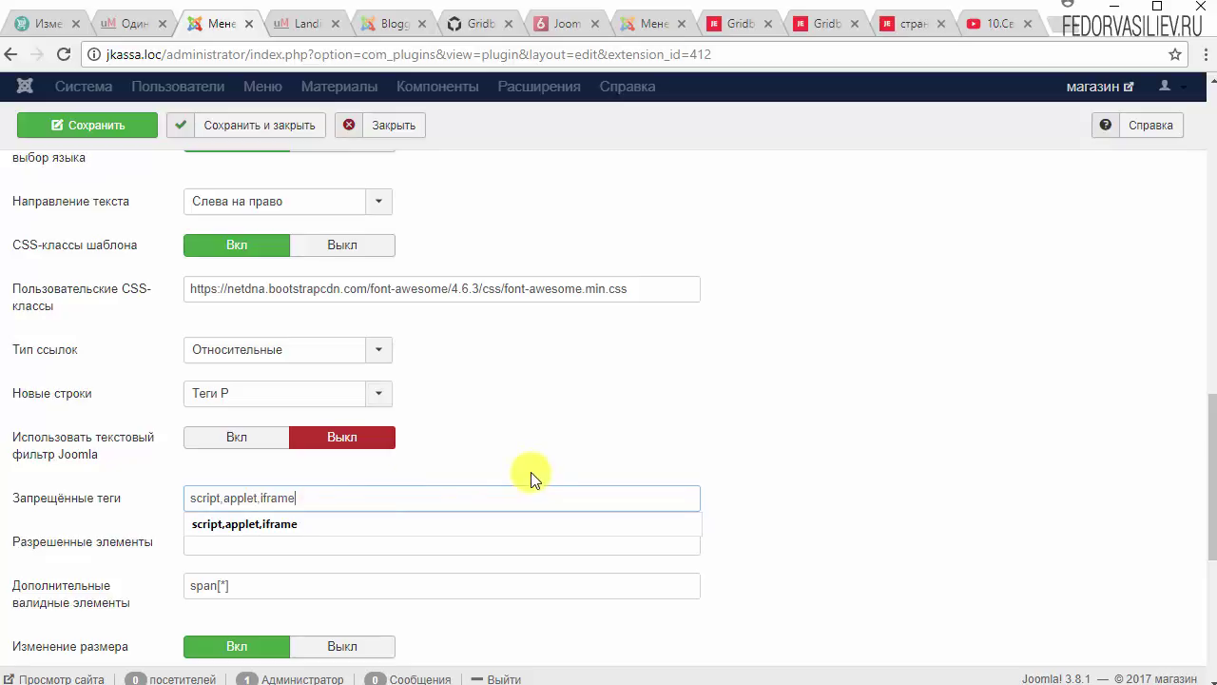
Step: Look up the HTML embed code of the YouTube video, examine its iframe tag, and return to the TinyMCE plugin settings
key("ctrl+9")
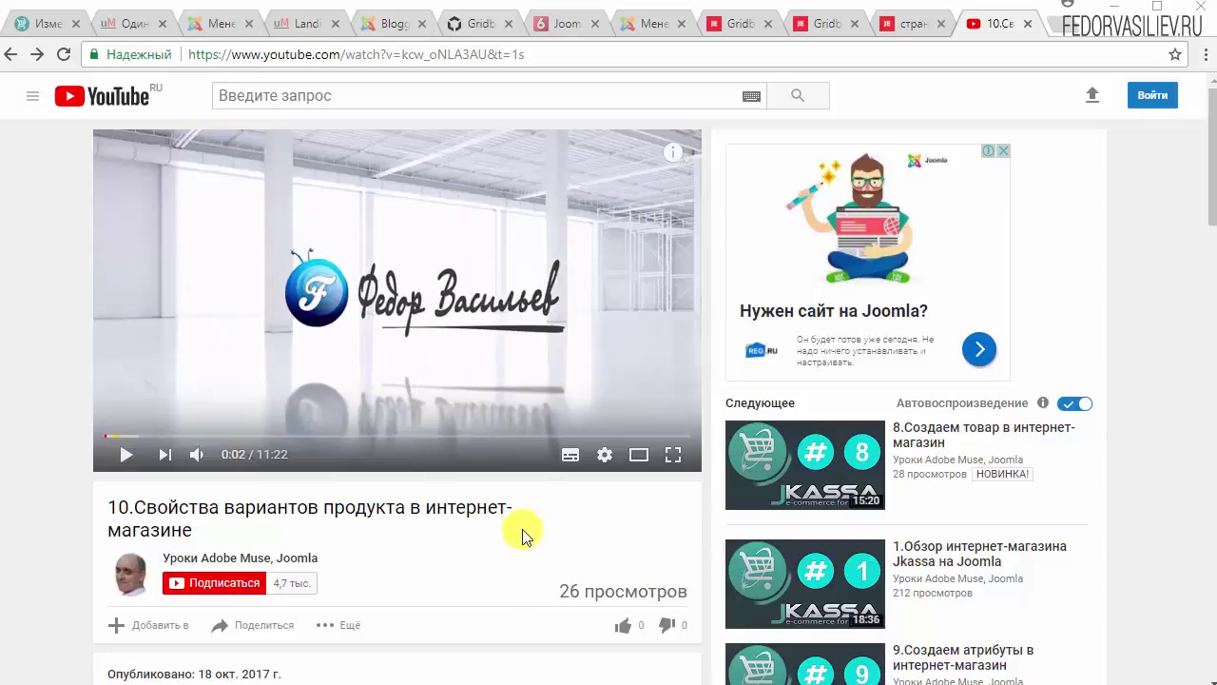
scroll(501, 530, "down", 3)
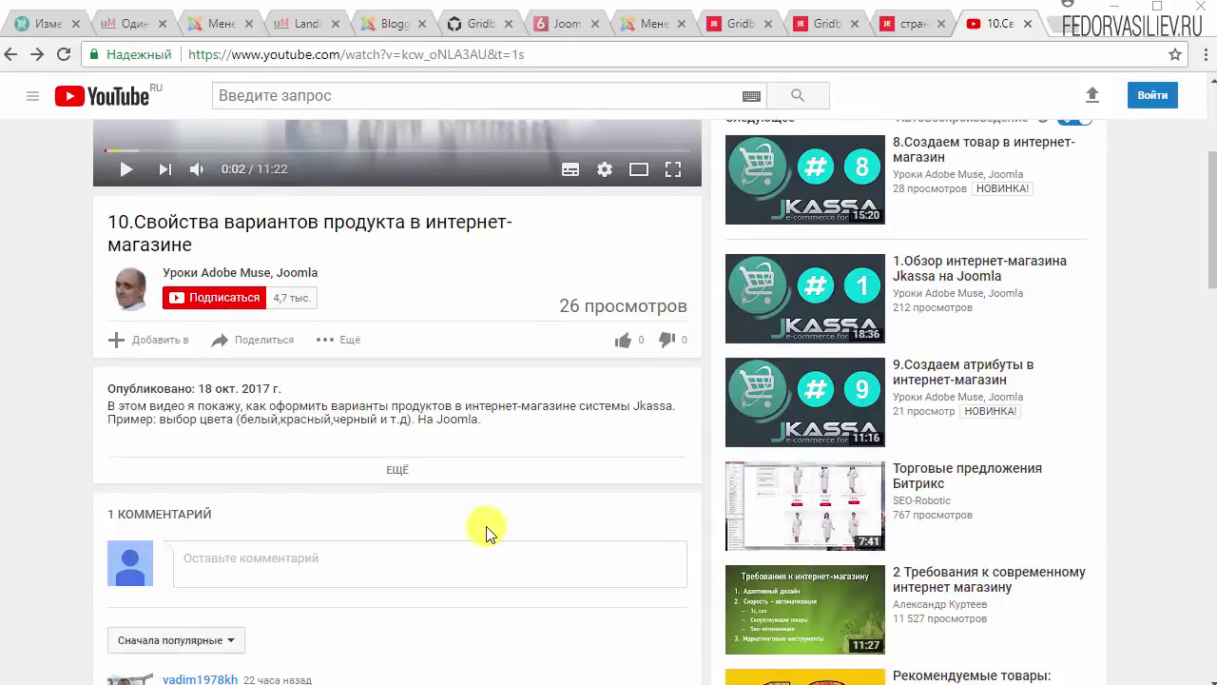
left_click(255, 340)
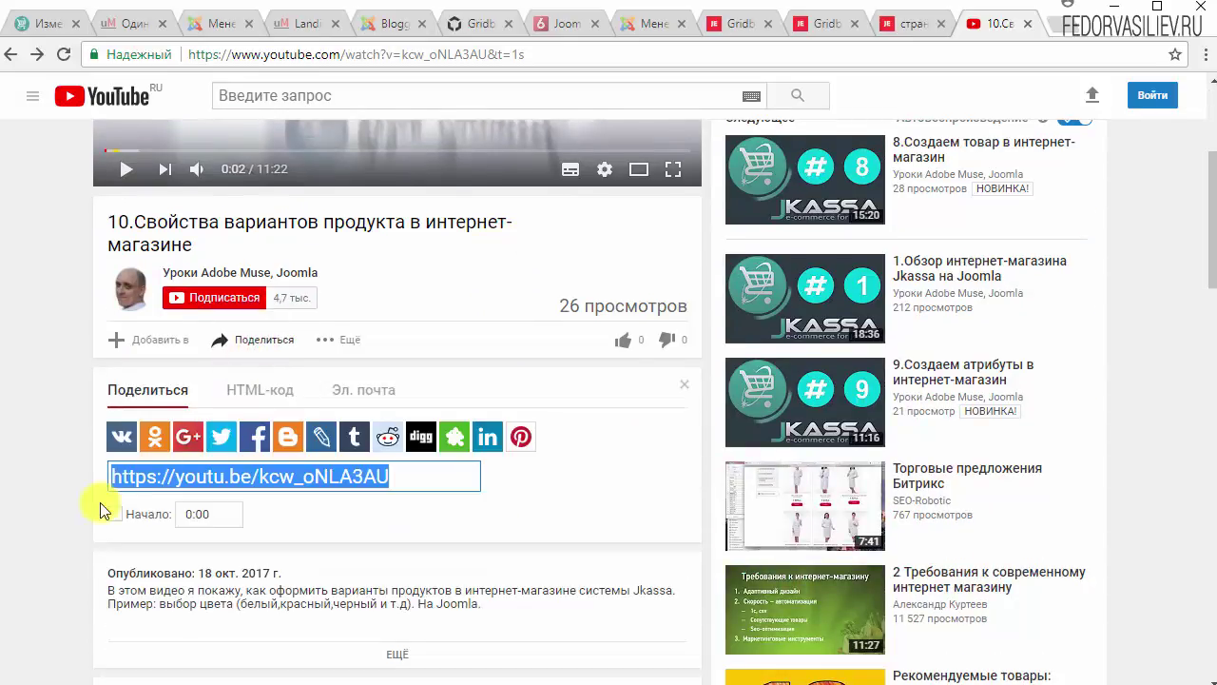
left_click(276, 392)
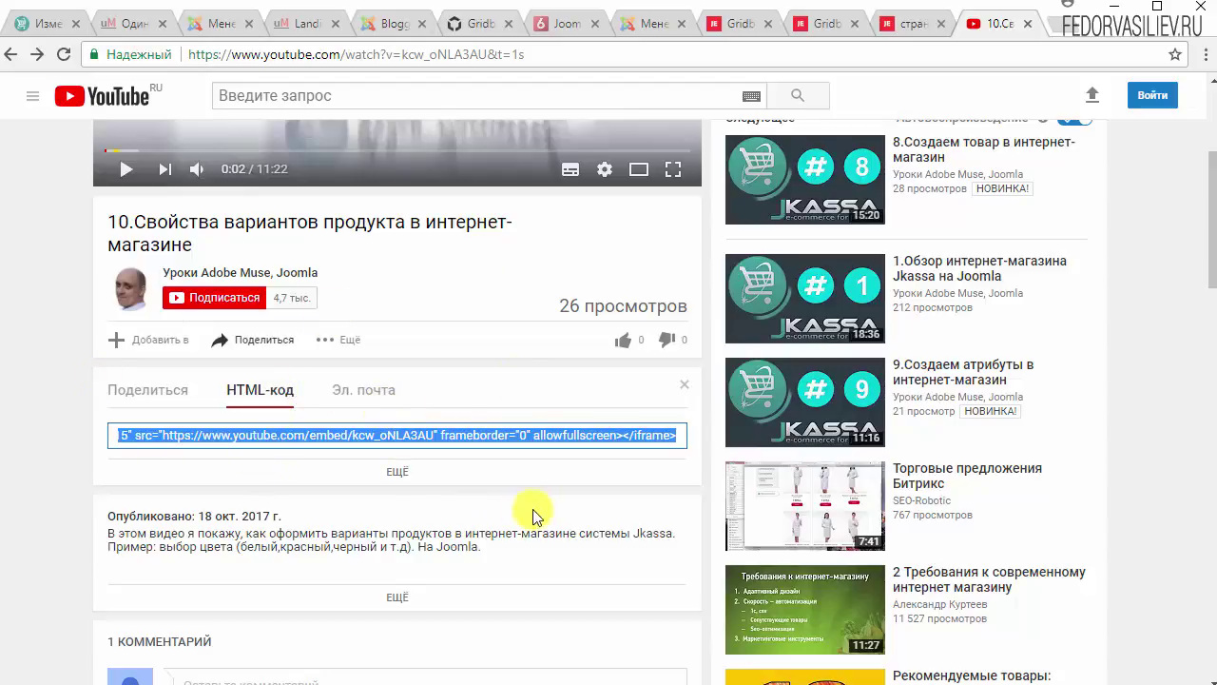
left_click(656, 434)
left_click_drag(679, 435, 61, 435)
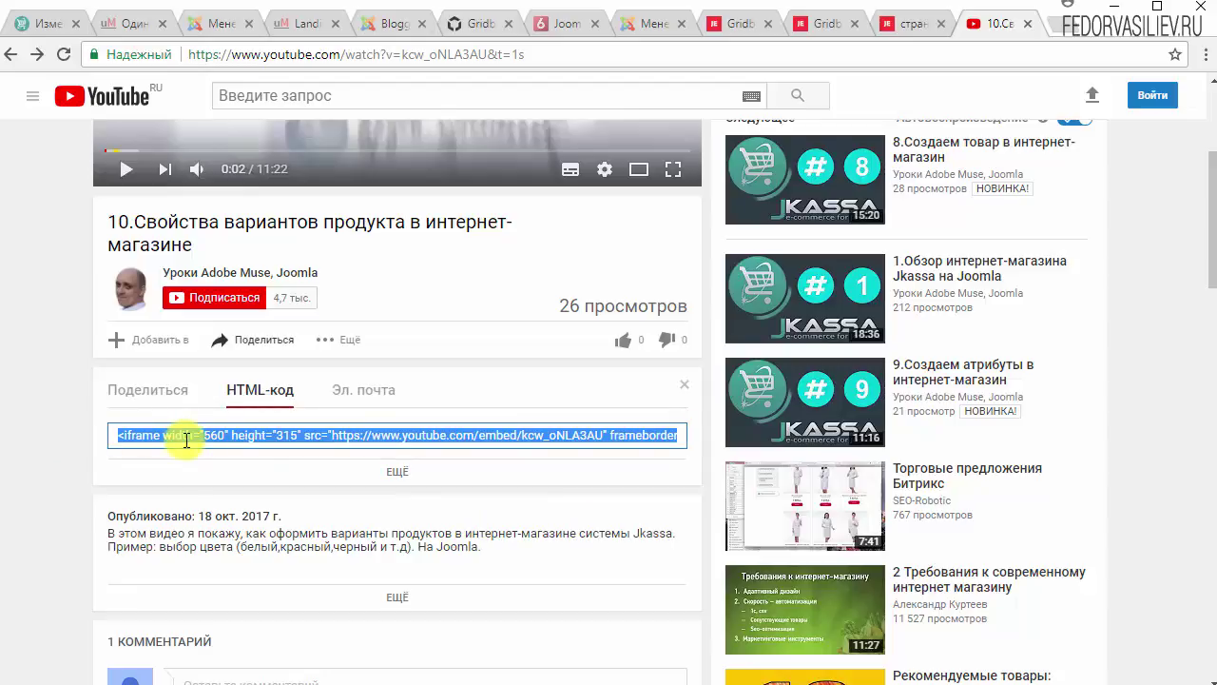
left_click(150, 437)
double_click(127, 435)
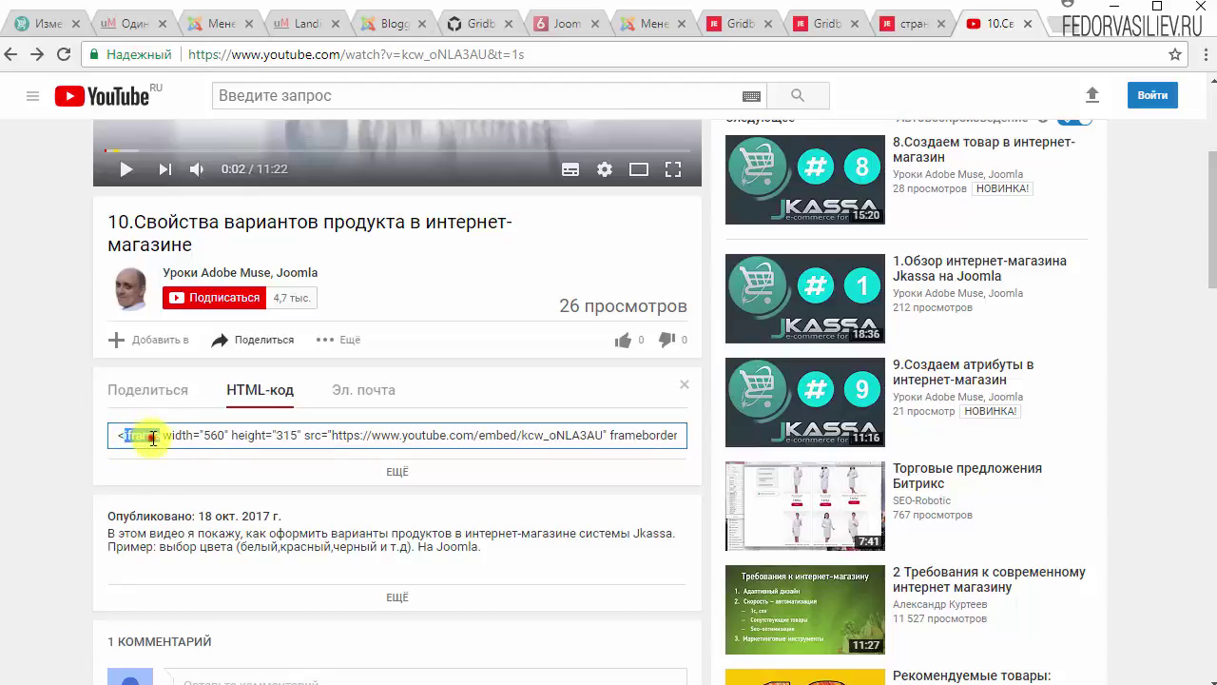
left_click(152, 437)
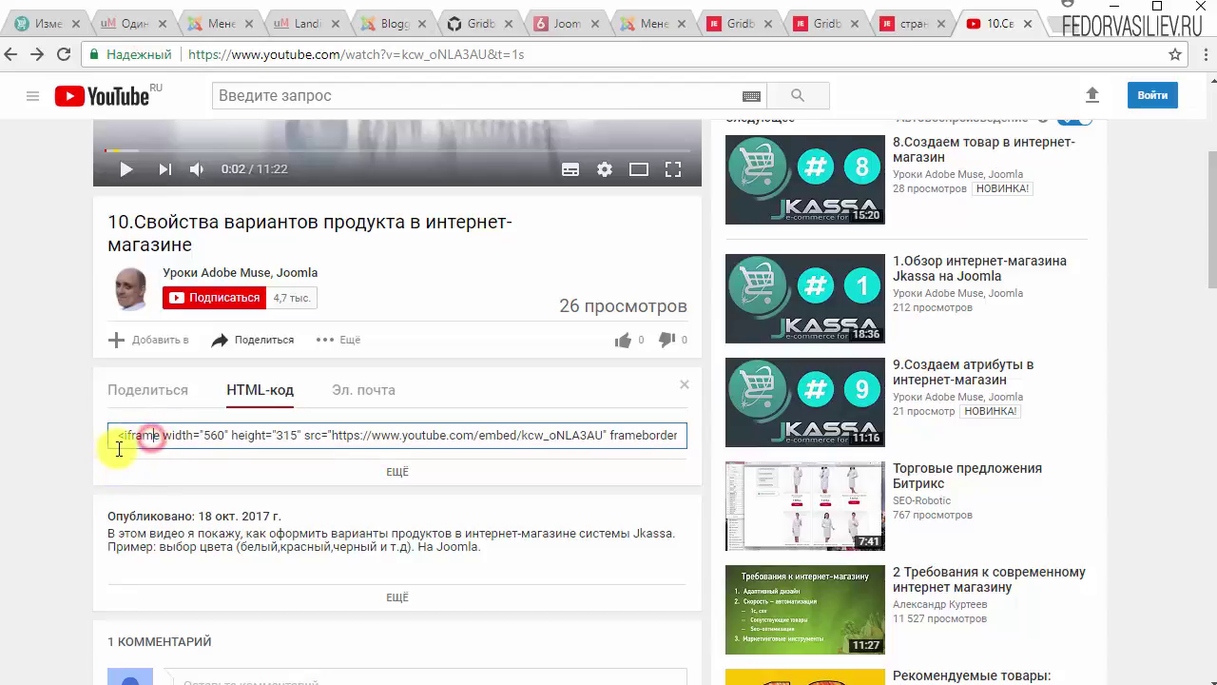
left_click(211, 24)
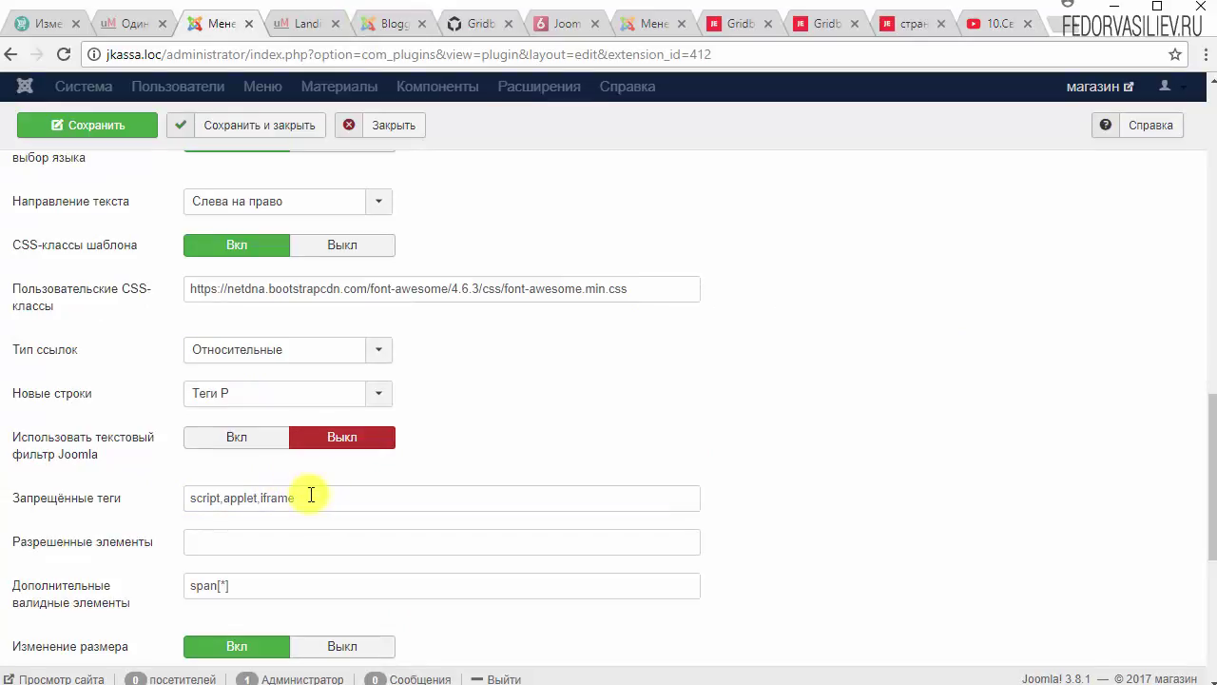
Step: Try to save the TinyMCE plugin with the Запрещённые теги field left empty
left_click_drag(308, 496, 188, 504)
key("Delete")
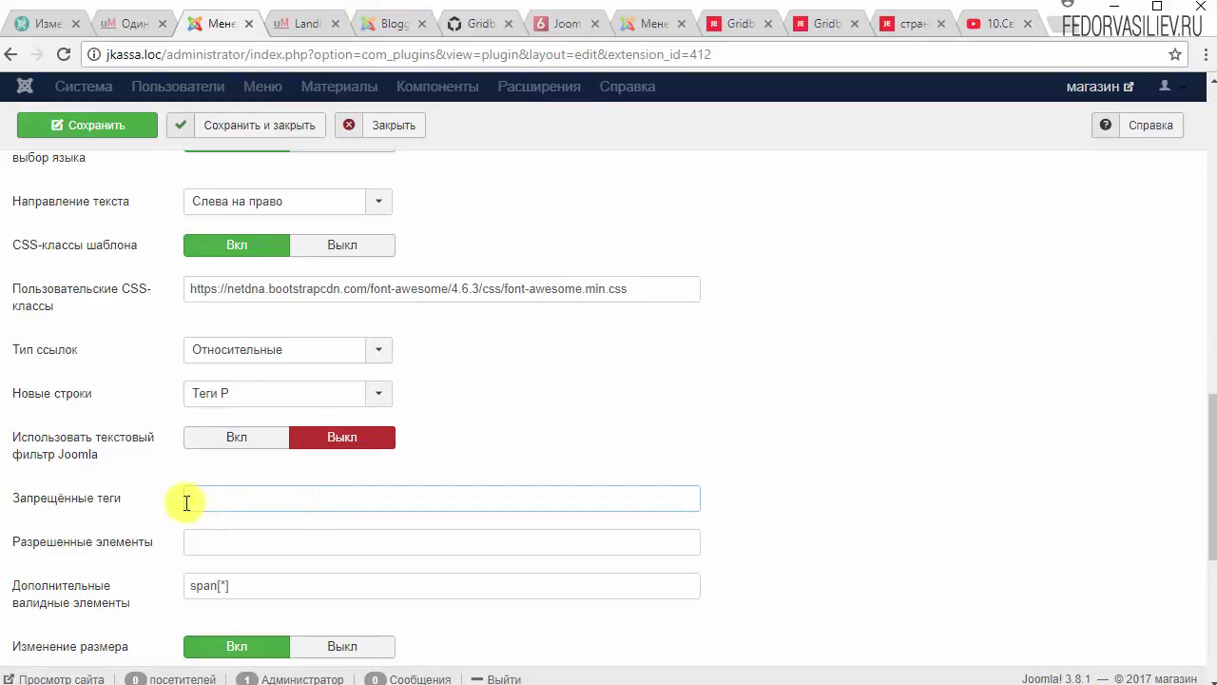
left_click(81, 125)
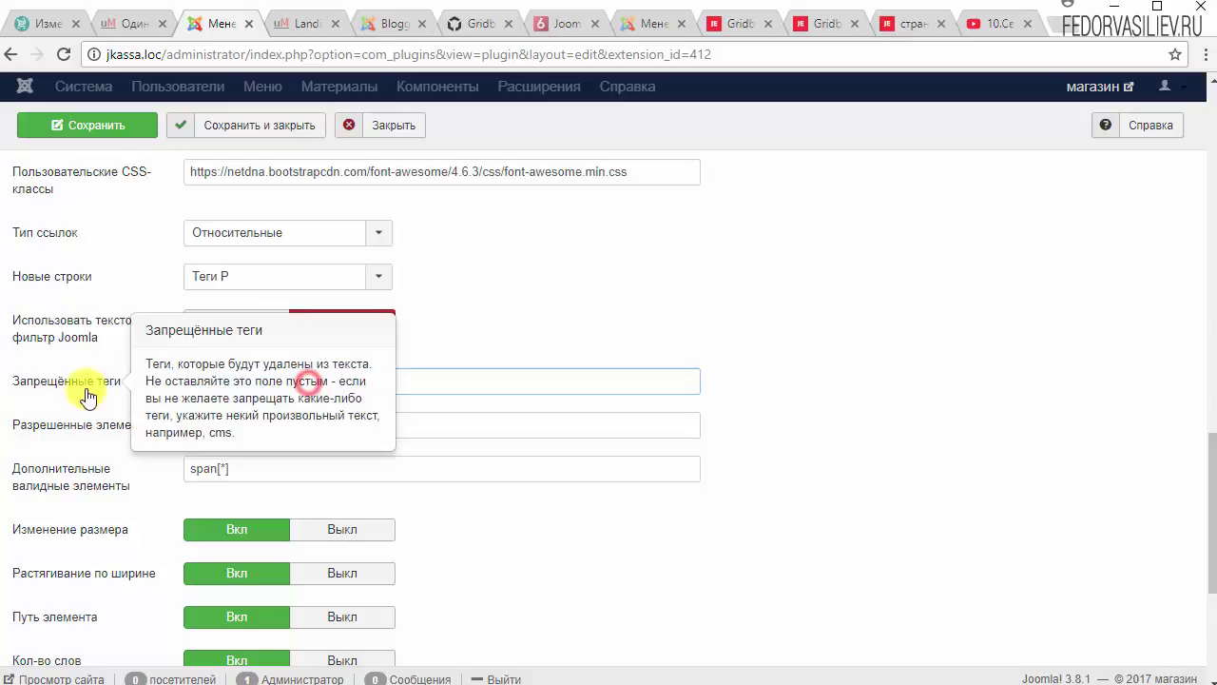
Step: Remove iframe from Запрещённые теги so that the field contains script,applet
triple_click(266, 383)
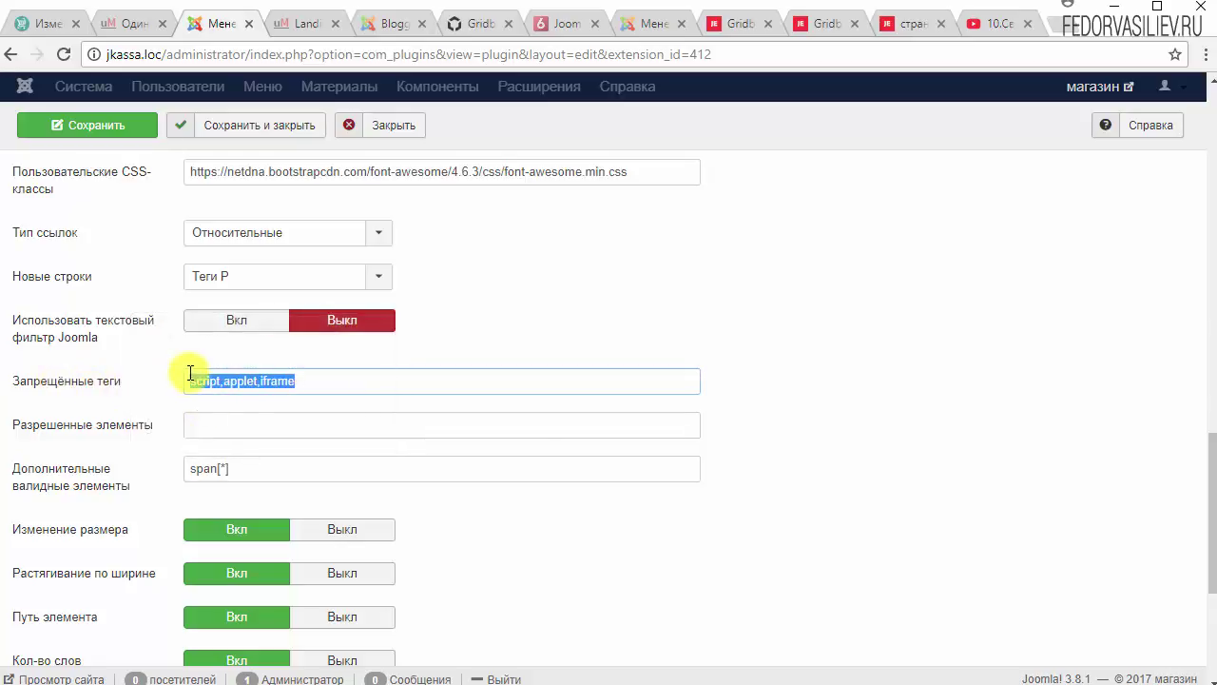
left_click(239, 381)
mouse_move(299, 382)
left_mouse_down()
mouse_move(238, 382)
mouse_move(276, 383)
left_mouse_up()
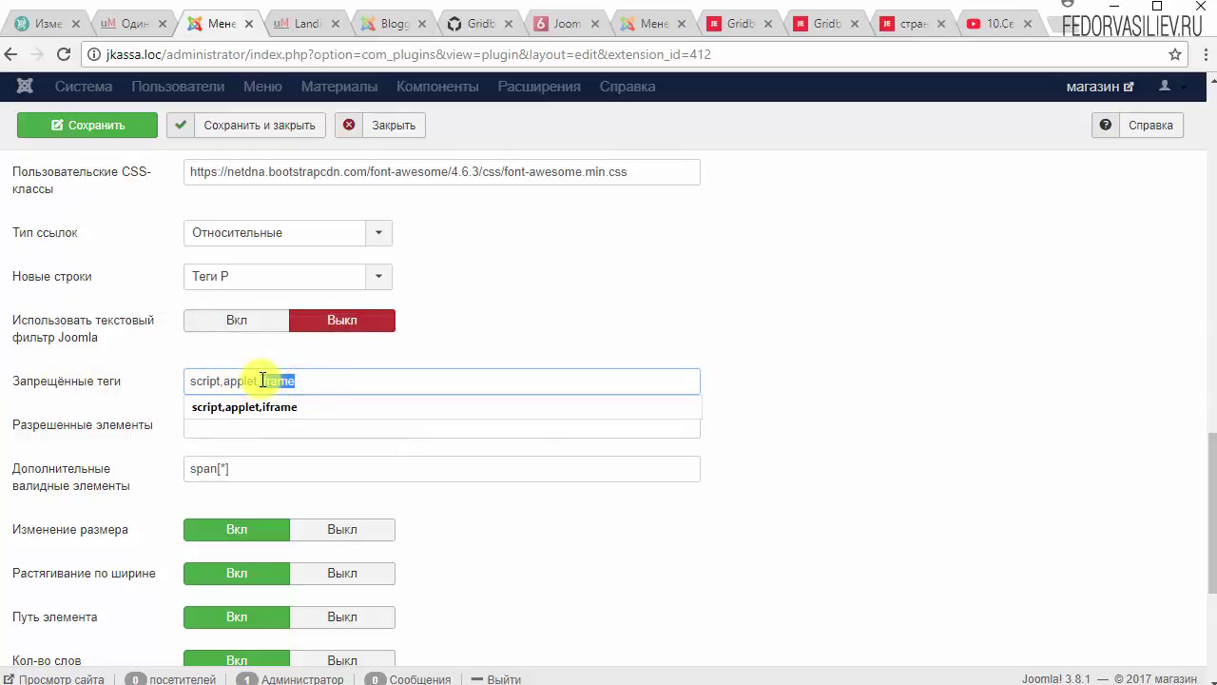
key("BackSpace")
key("BackSpace")
key("BackSpace")
key("BackSpace")
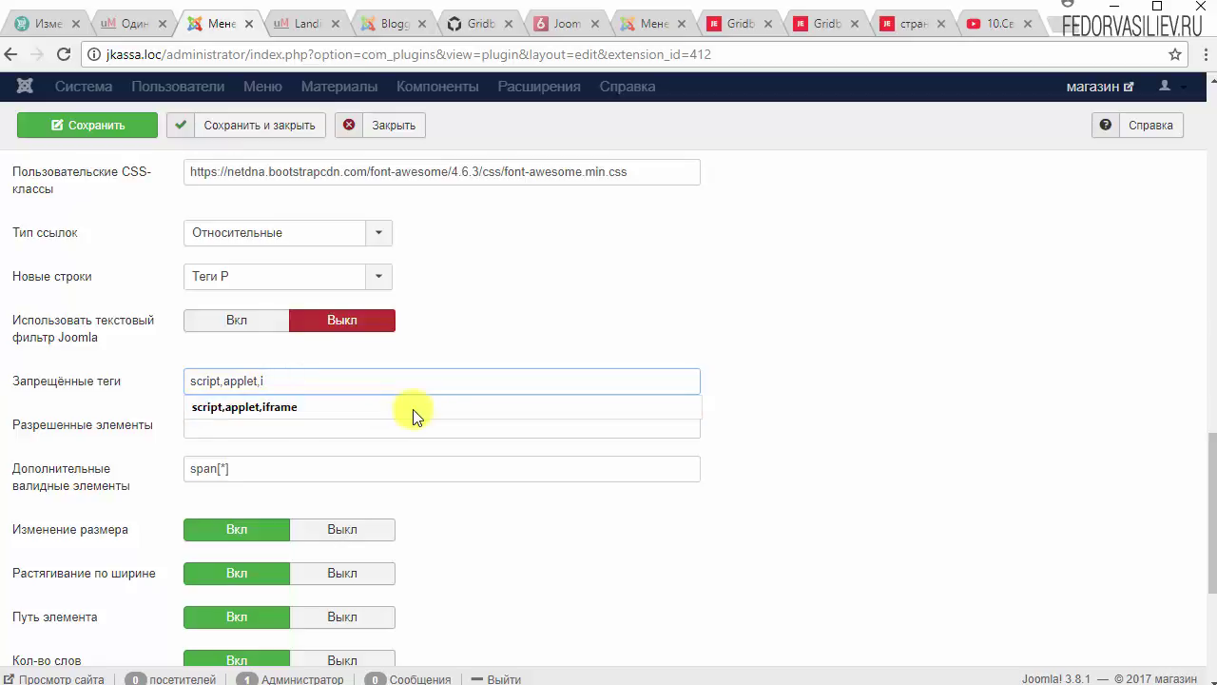
left_click(882, 391)
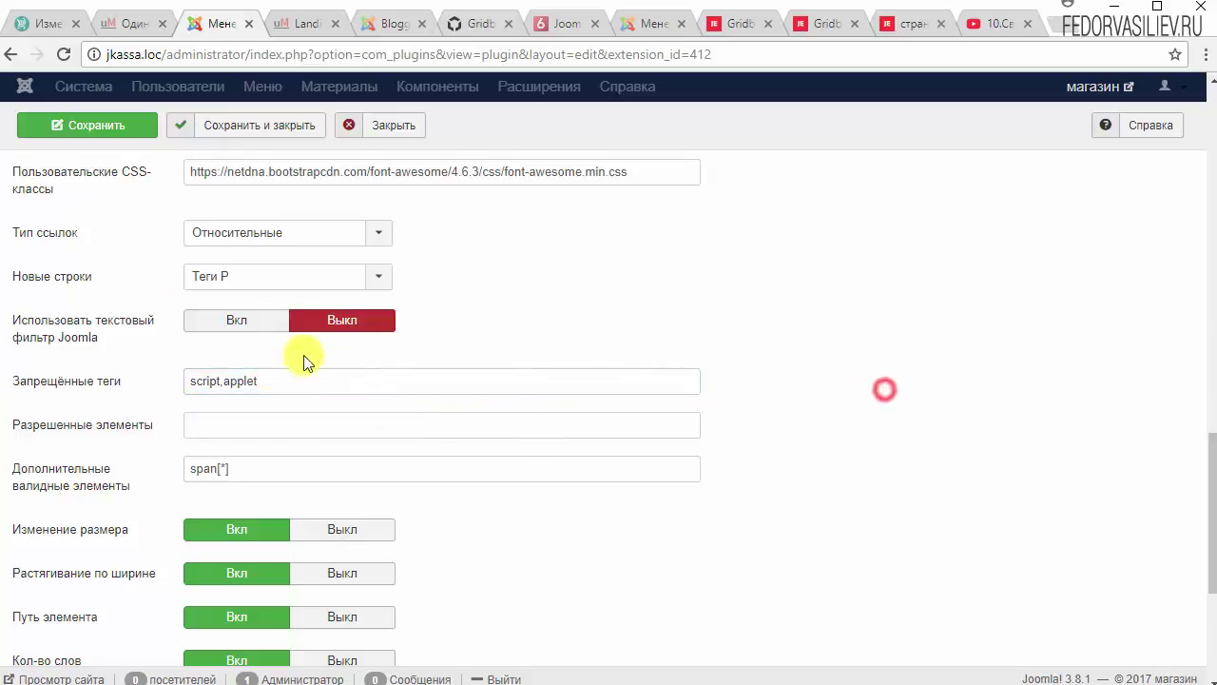
Step: Save the TinyMCE plugin, check that Запрещённые теги still contains script,applet, and close the plugin
left_click(105, 128)
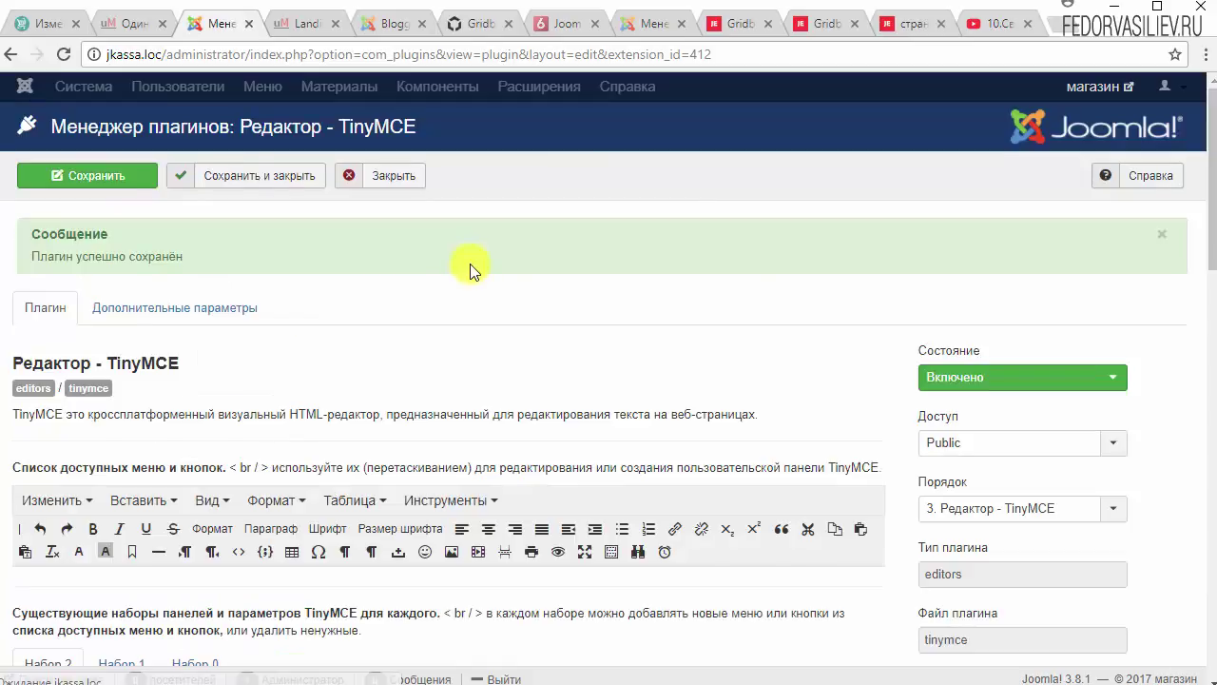
scroll(467, 266, "down", 2)
left_click(187, 480)
scroll(257, 490, "down", 15)
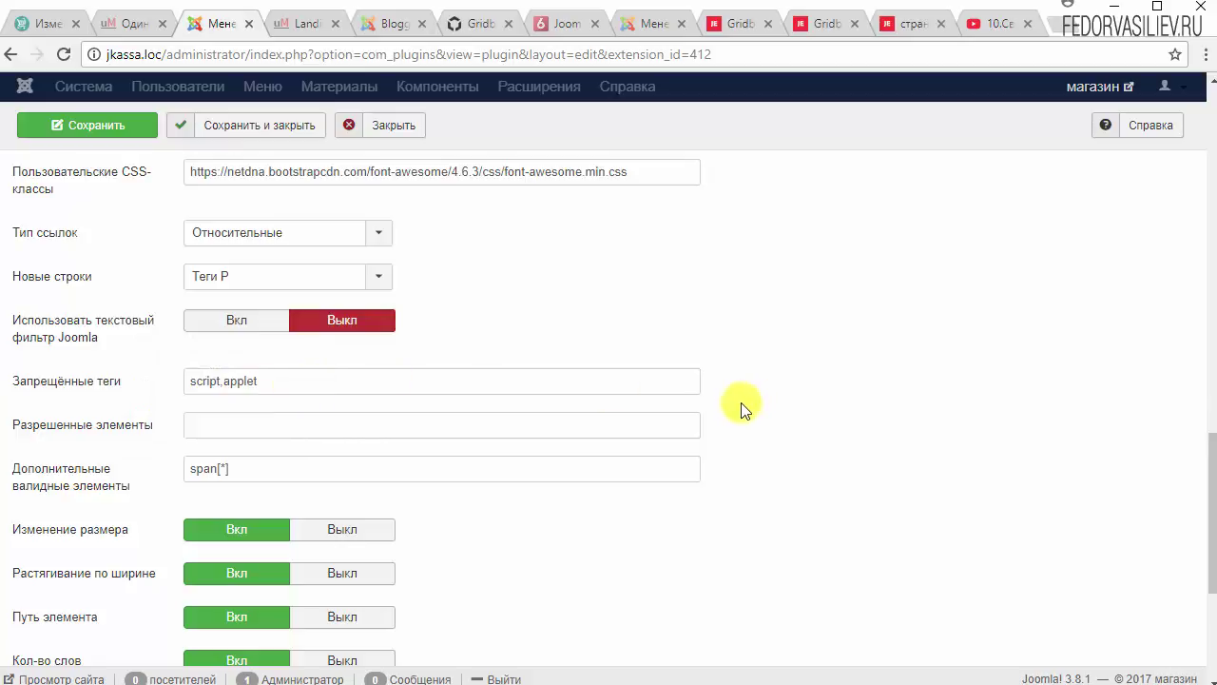
scroll(737, 404, "up", 20)
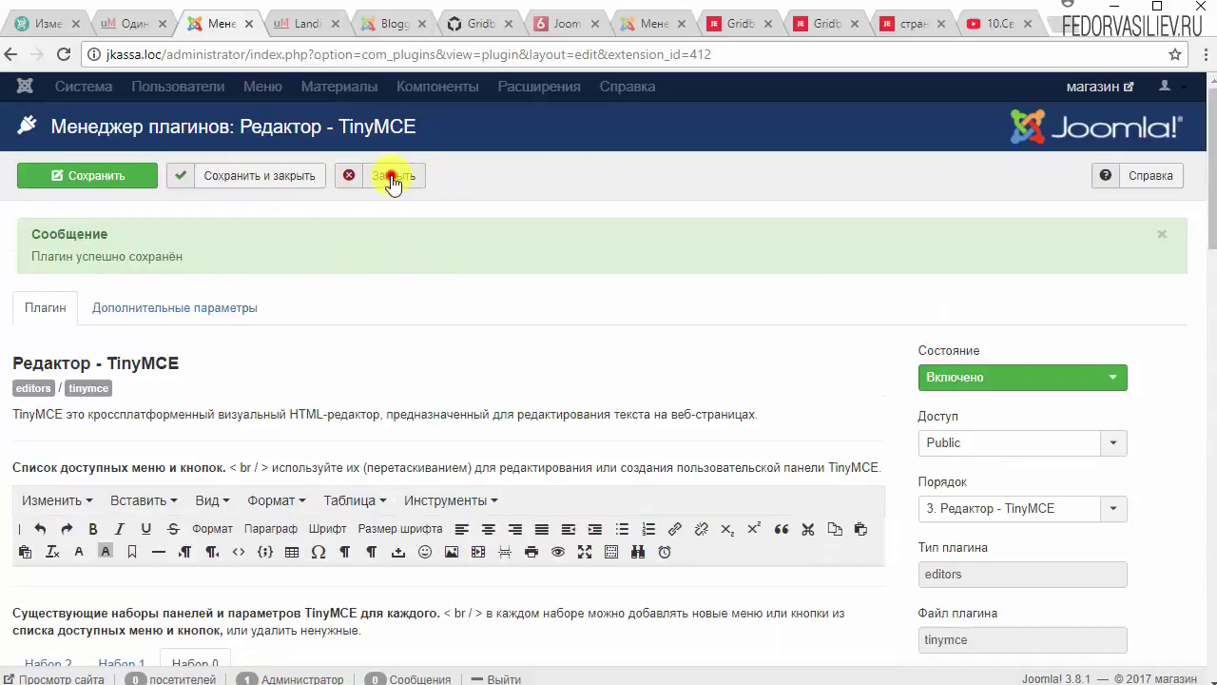
left_click(394, 178)
Step: Unlock the product Landing page НА ЛЕТУ in the JKASSA product list and open its Вкладки settings for editing
mouse_move(487, 95)
mouse_move(570, 121)
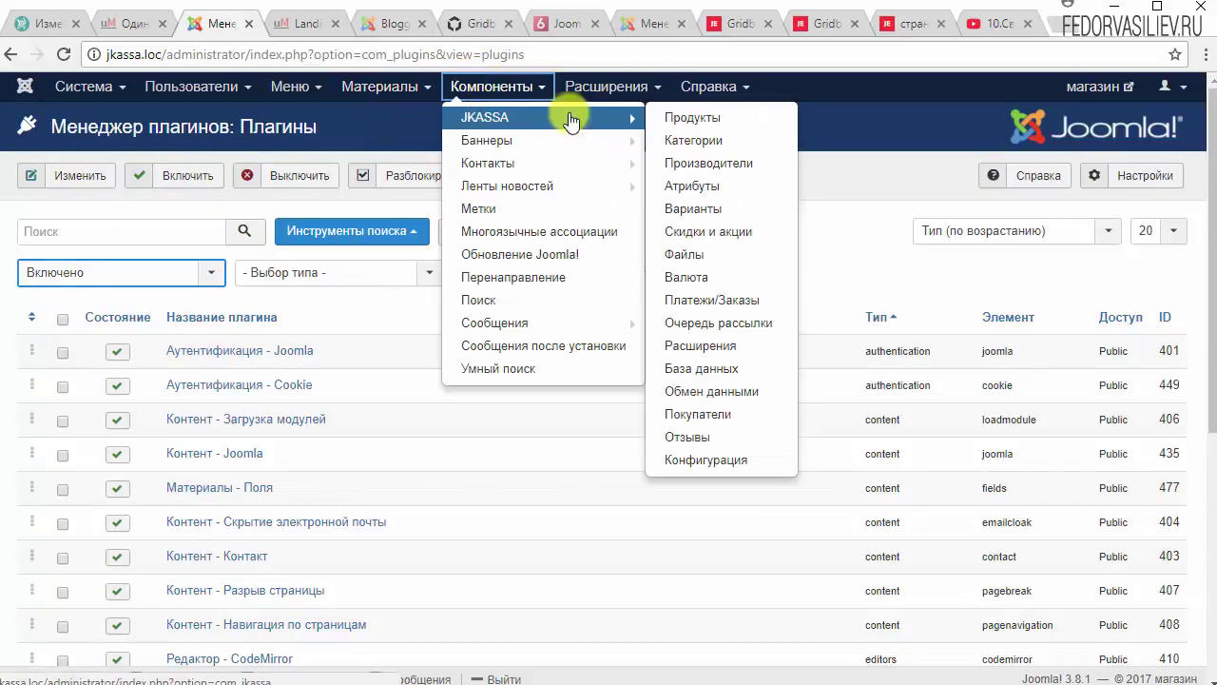
left_click(674, 114)
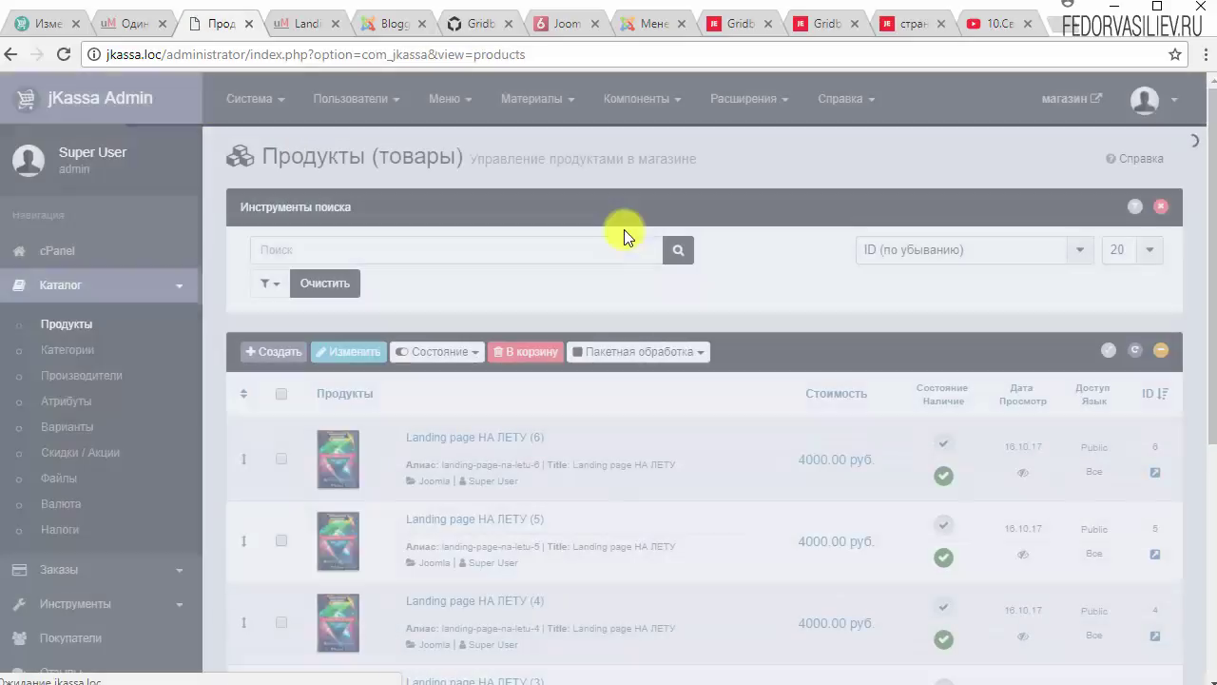
scroll(625, 231, "down", 4)
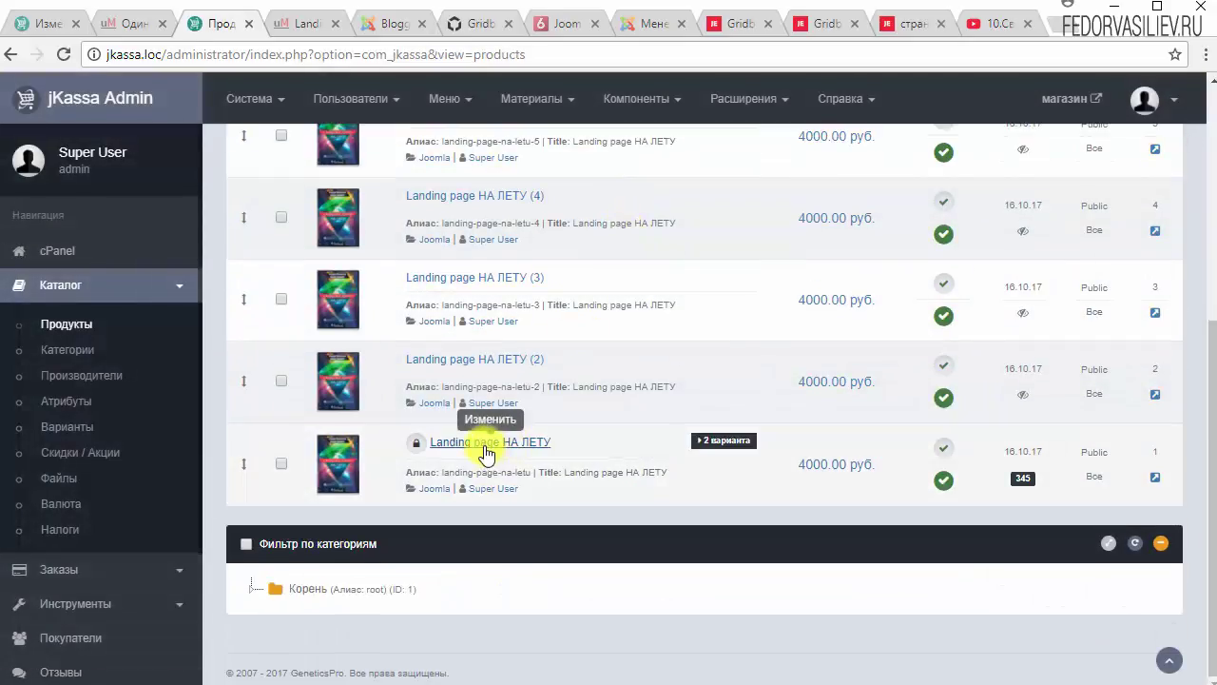
left_click(412, 446)
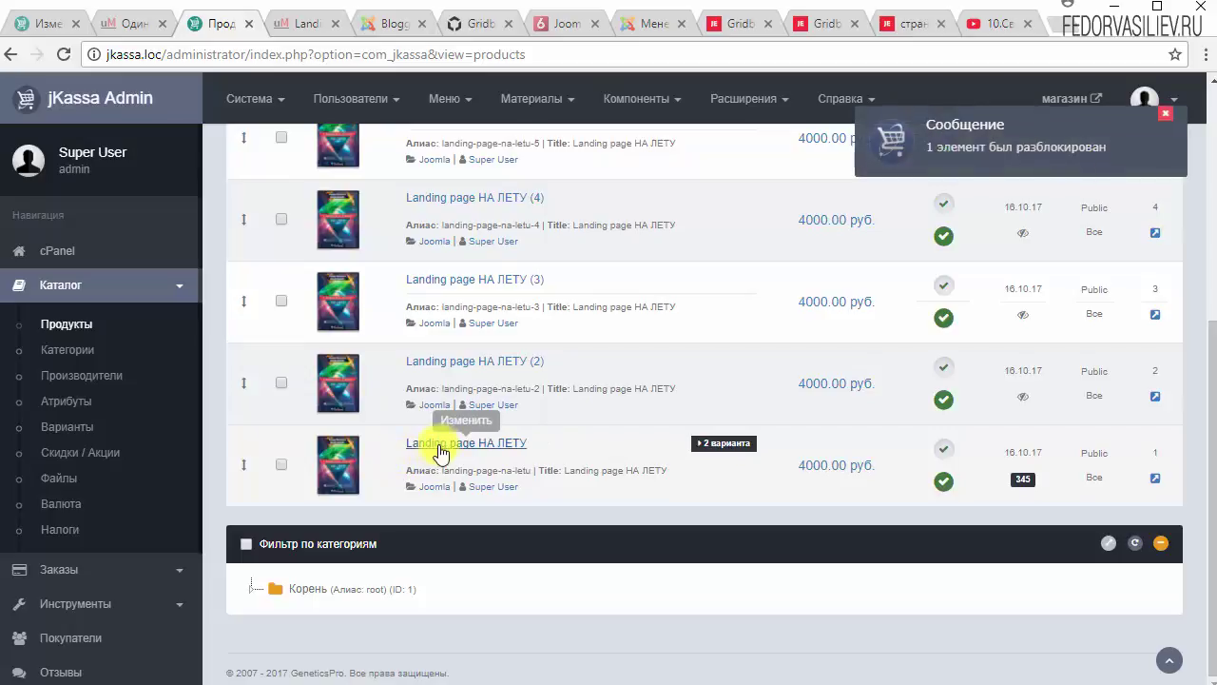
left_click(441, 442)
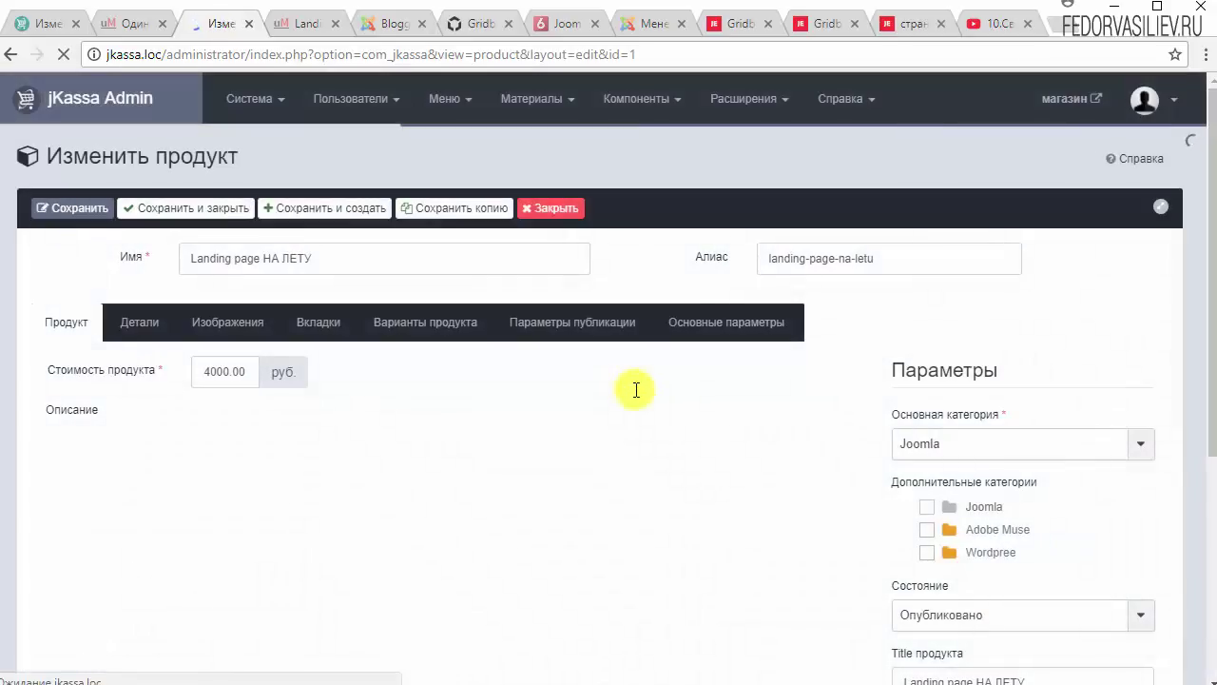
left_click(319, 321)
Step: Examine the Описание and Атрибуты tabs on the product's storefront page
left_click(290, 28)
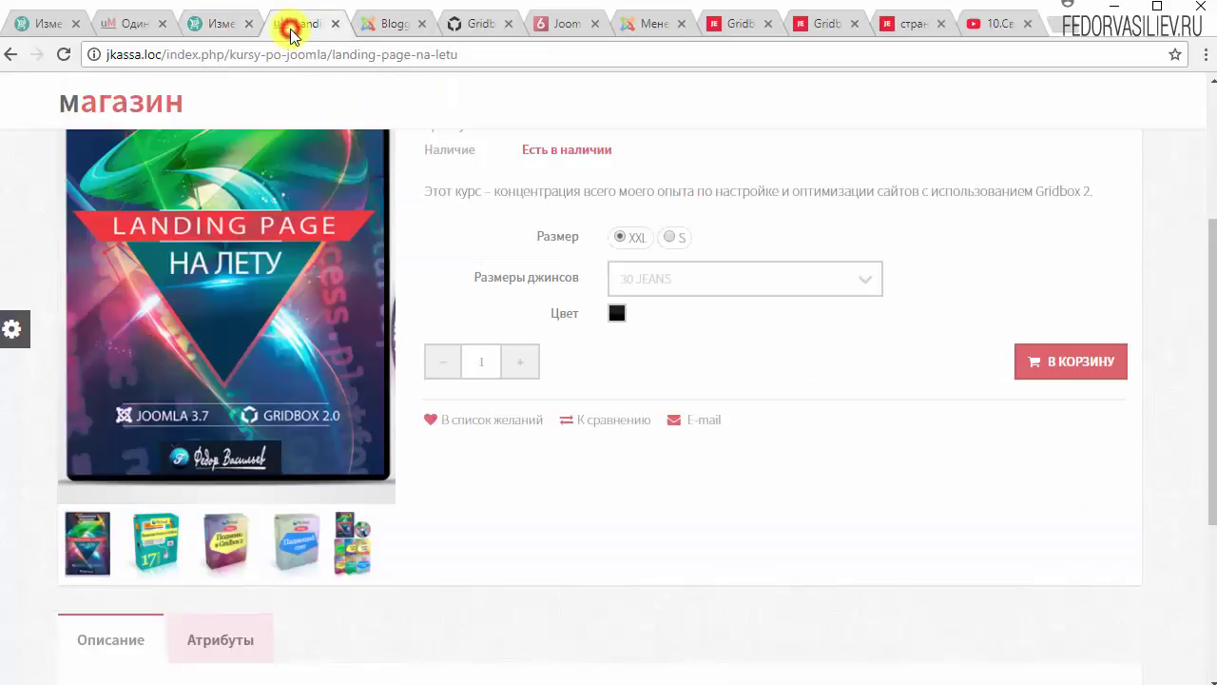
scroll(498, 258, "up", 3)
scroll(638, 334, "down", 5)
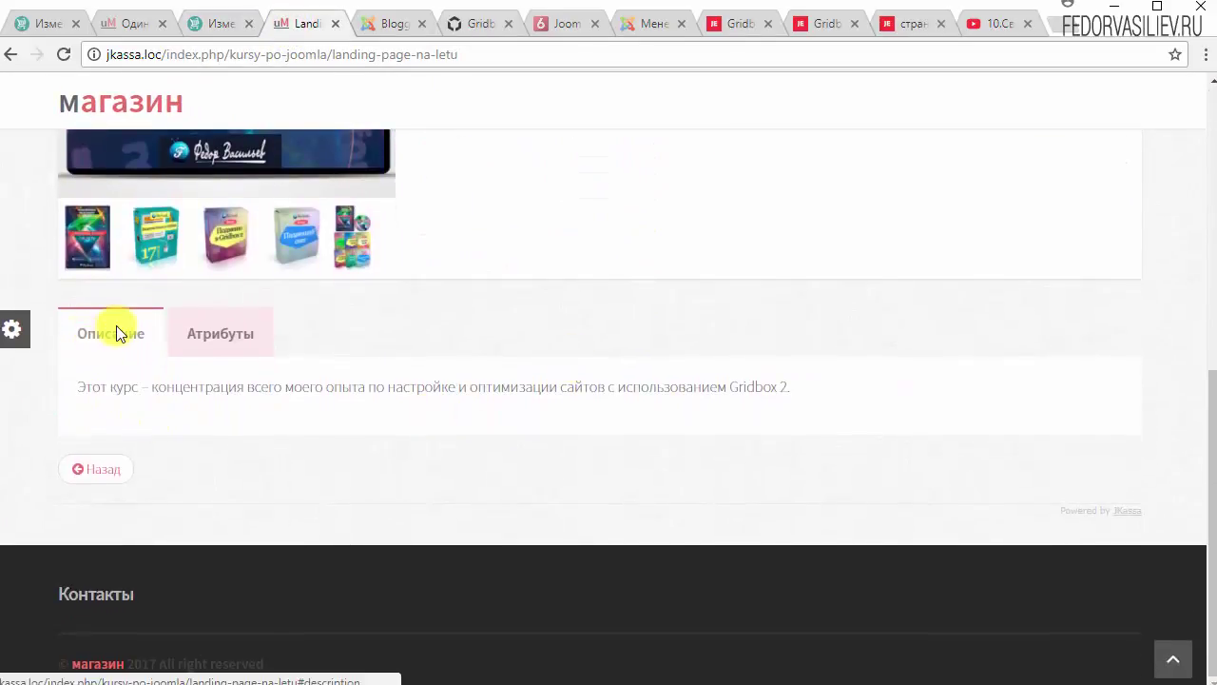
left_click(194, 330)
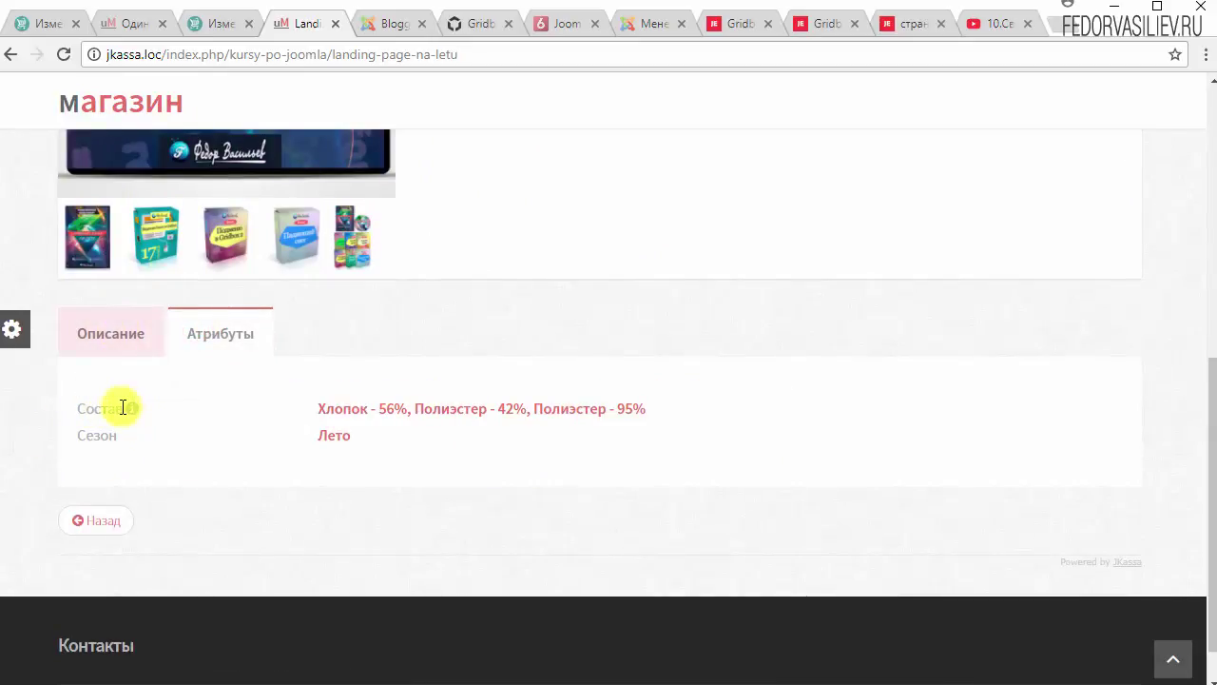
Step: Return to editing the product and start a new product tab named Видео
left_click(217, 23)
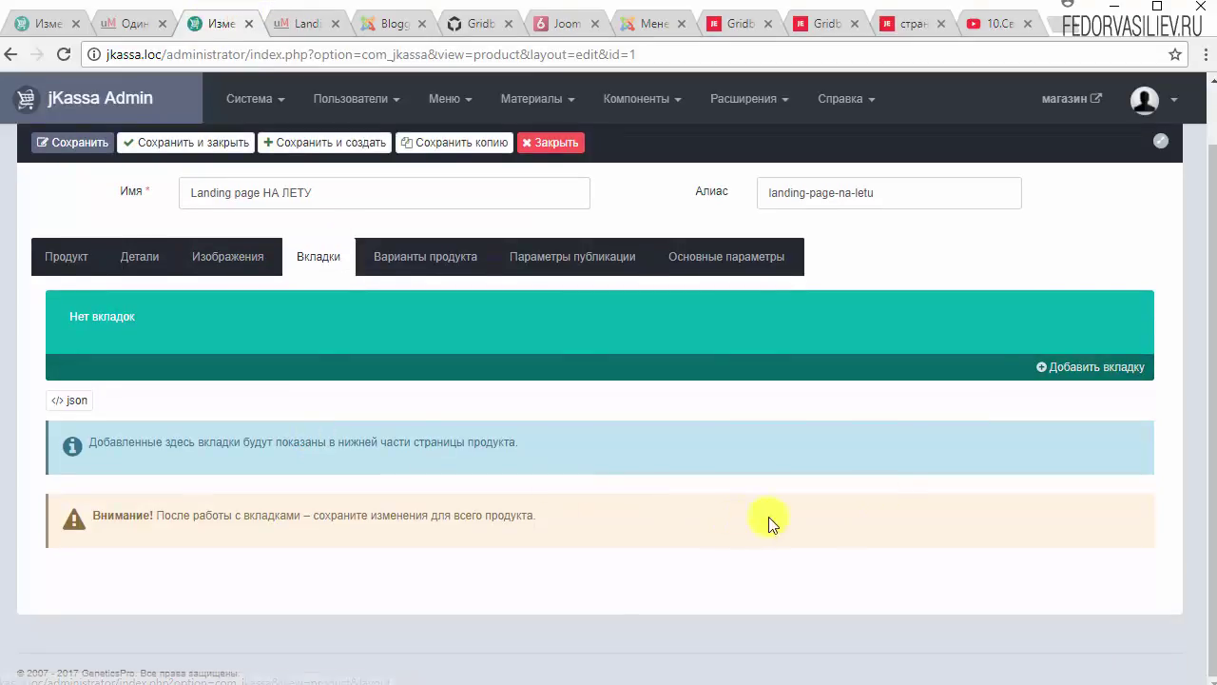
left_click(1068, 369)
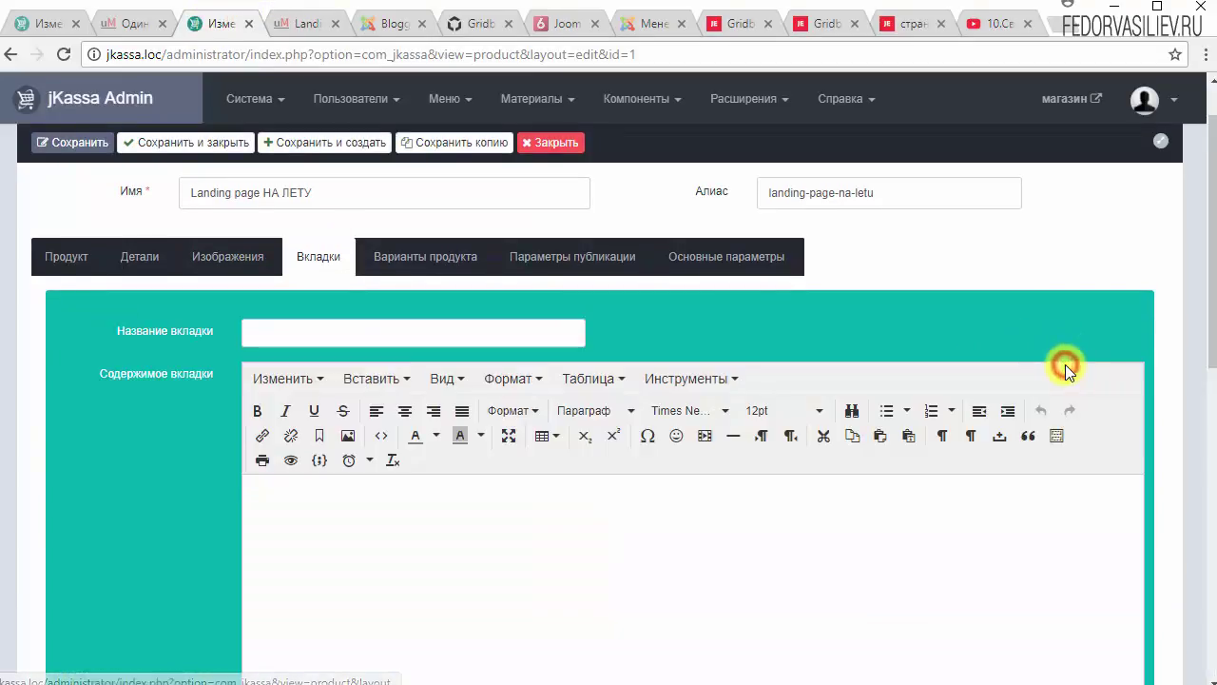
left_click(260, 330)
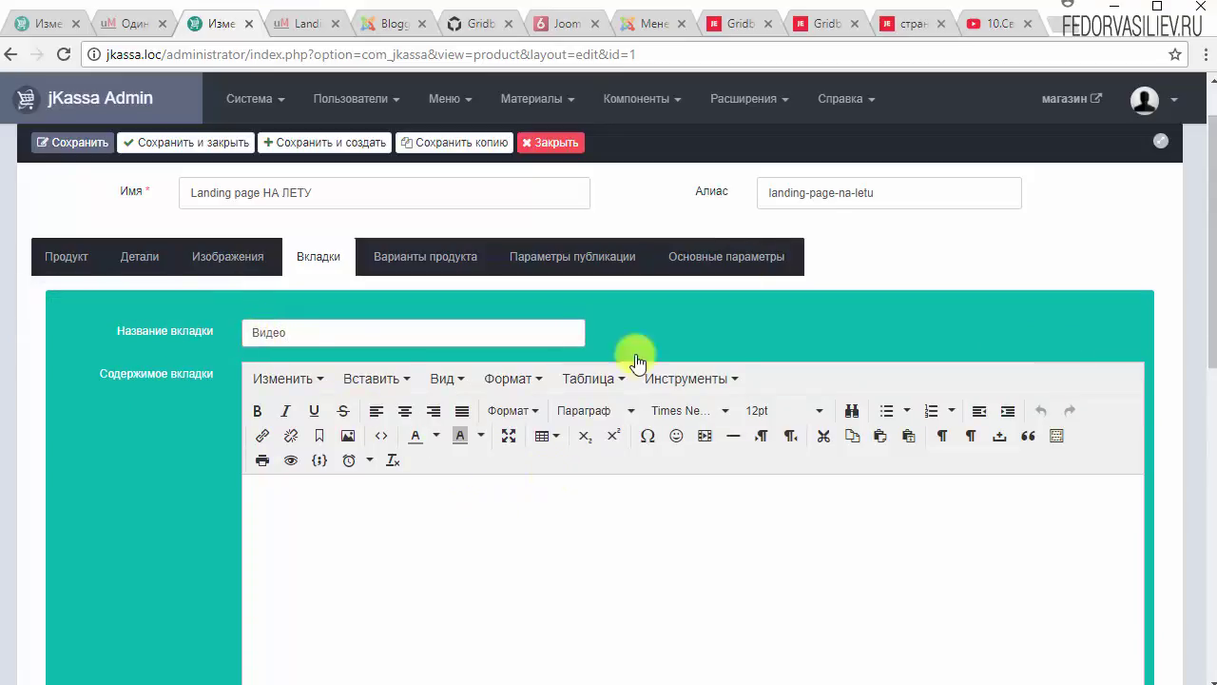
Step: Copy the HTML embed code of the YouTube video and insert it into the source code of the Видео tab's content
left_click(993, 27)
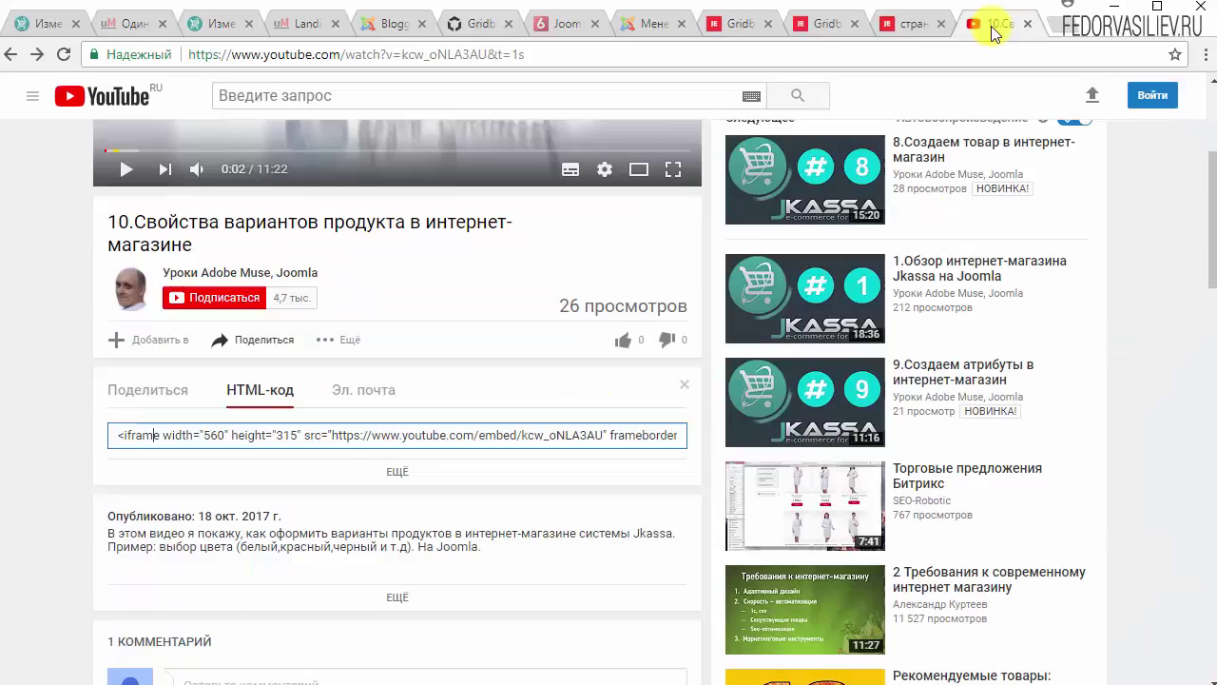
left_click(557, 435)
right_click(556, 435)
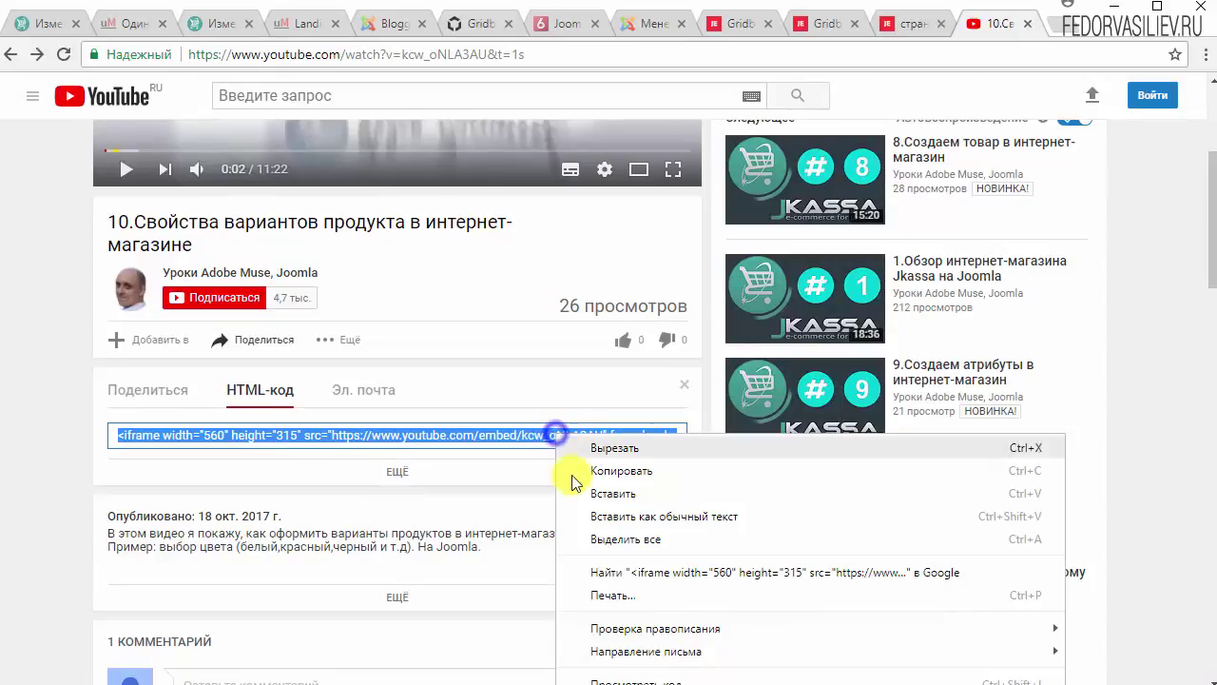
left_click(584, 467)
left_click(219, 24)
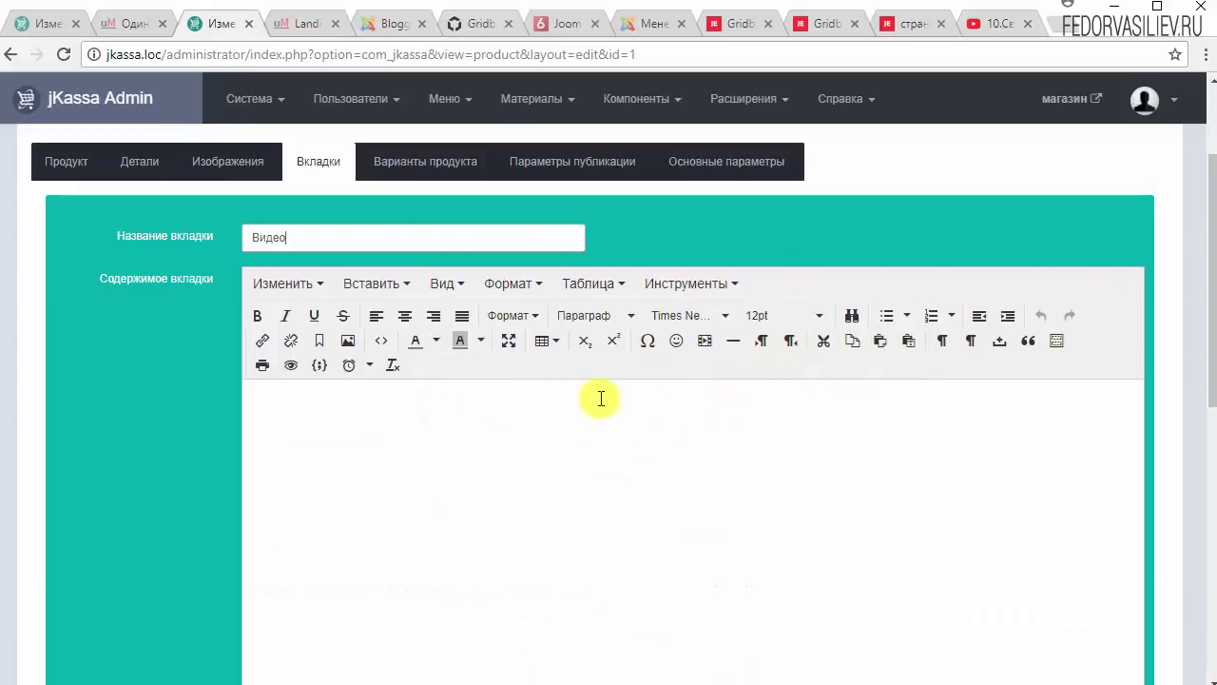
left_click(381, 343)
right_click(435, 250)
left_click(482, 356)
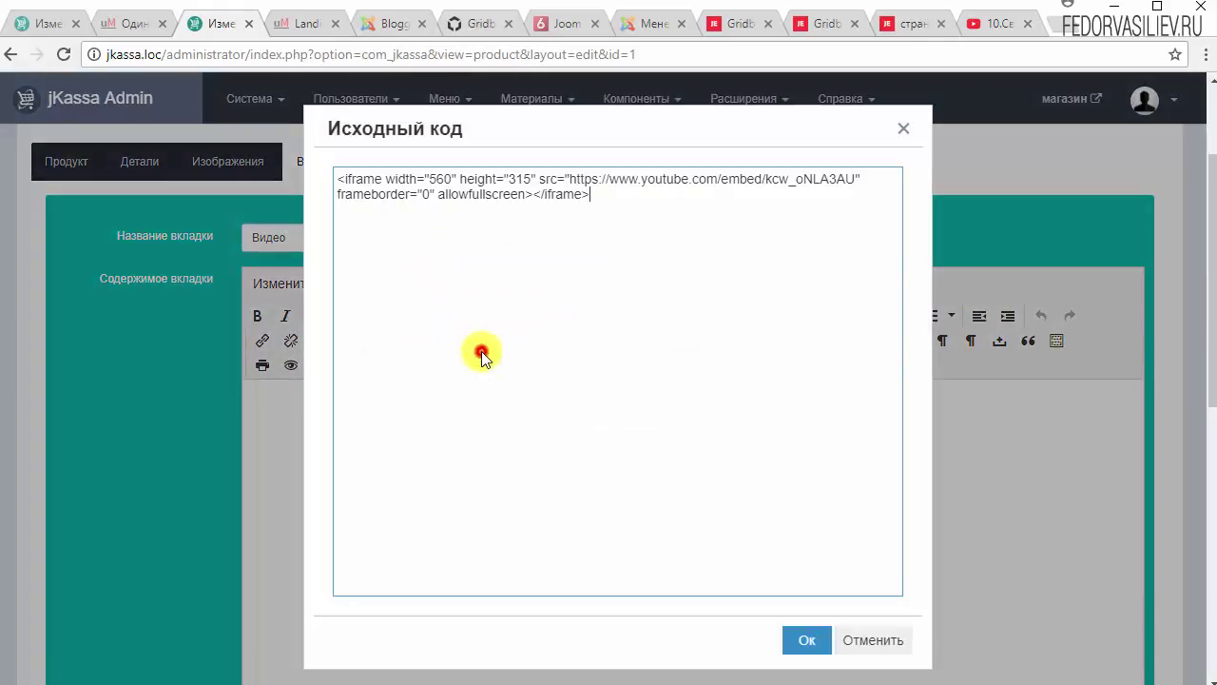
left_click(791, 640)
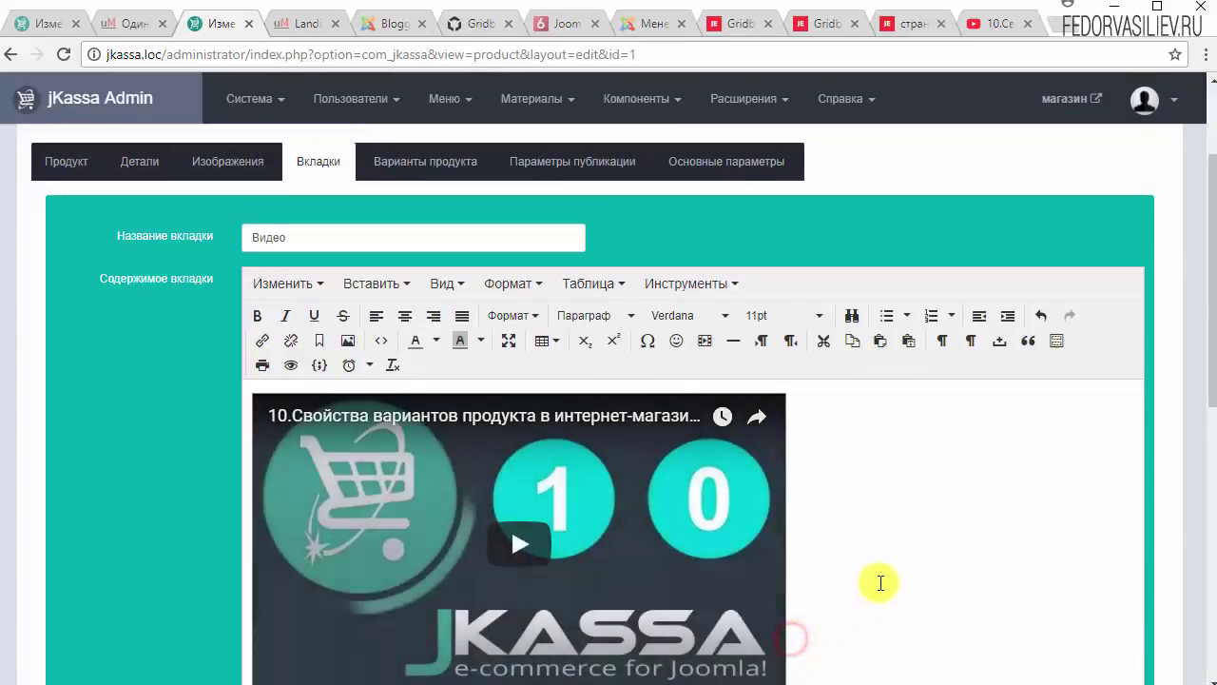
Step: Test the embedded video in the tab's content editor by playing it briefly and pausing it
scroll(894, 532, "down", 2)
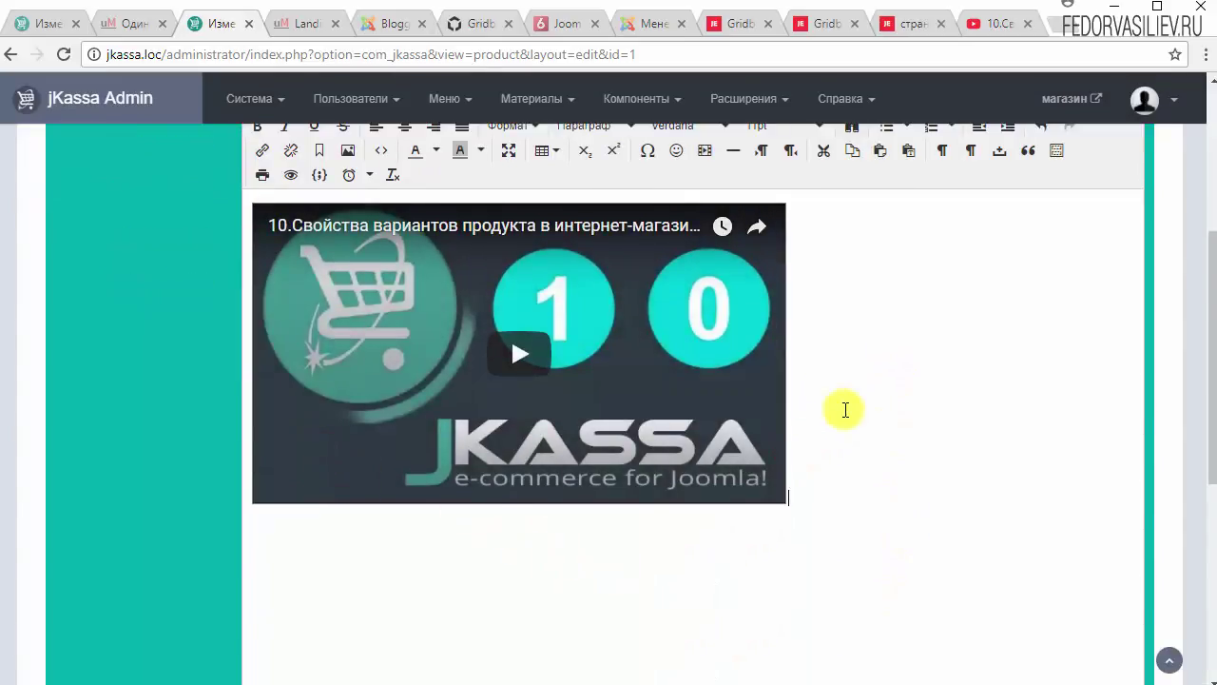
scroll(846, 409, "down", 2)
scroll(845, 409, "up", 3)
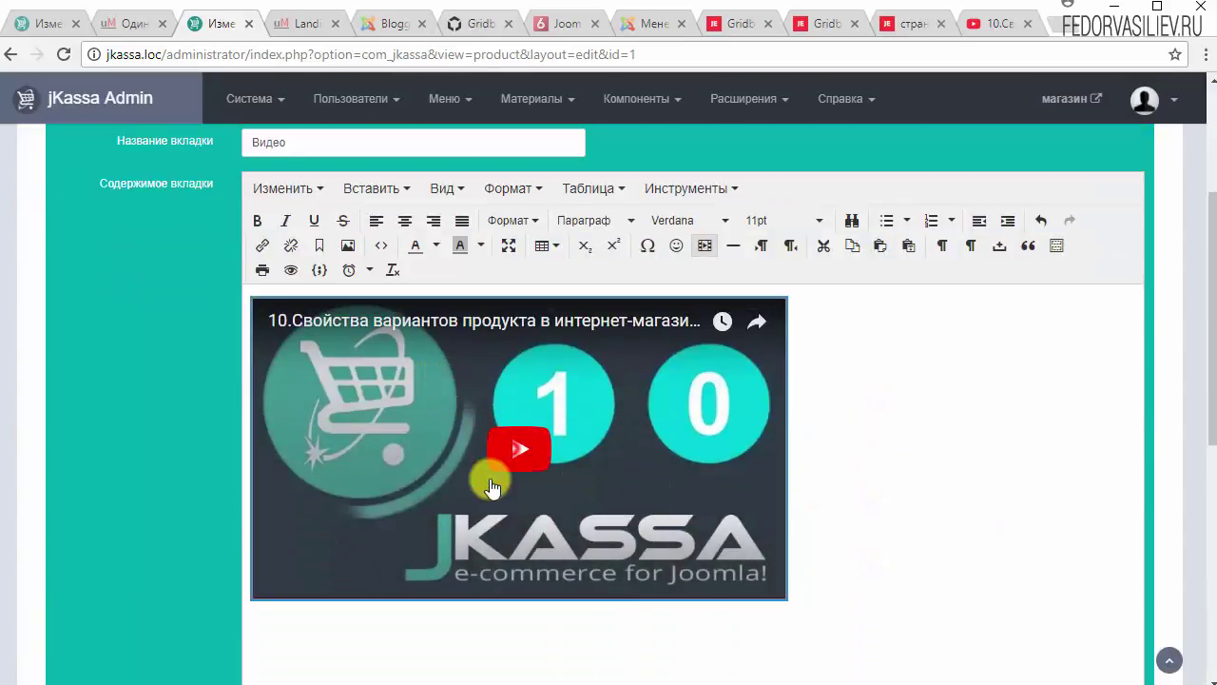
left_click(511, 451)
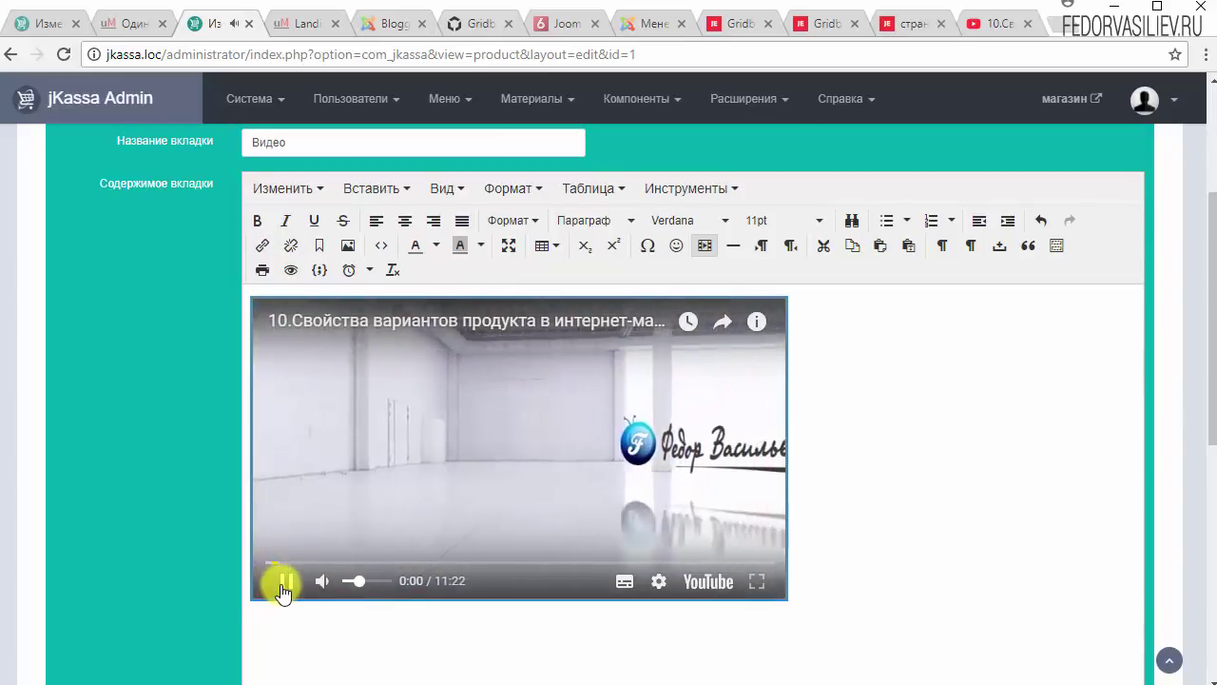
left_click(279, 585)
Step: Save the Видео tab and save the product
scroll(957, 426, "down", 1)
scroll(956, 426, "down", 4)
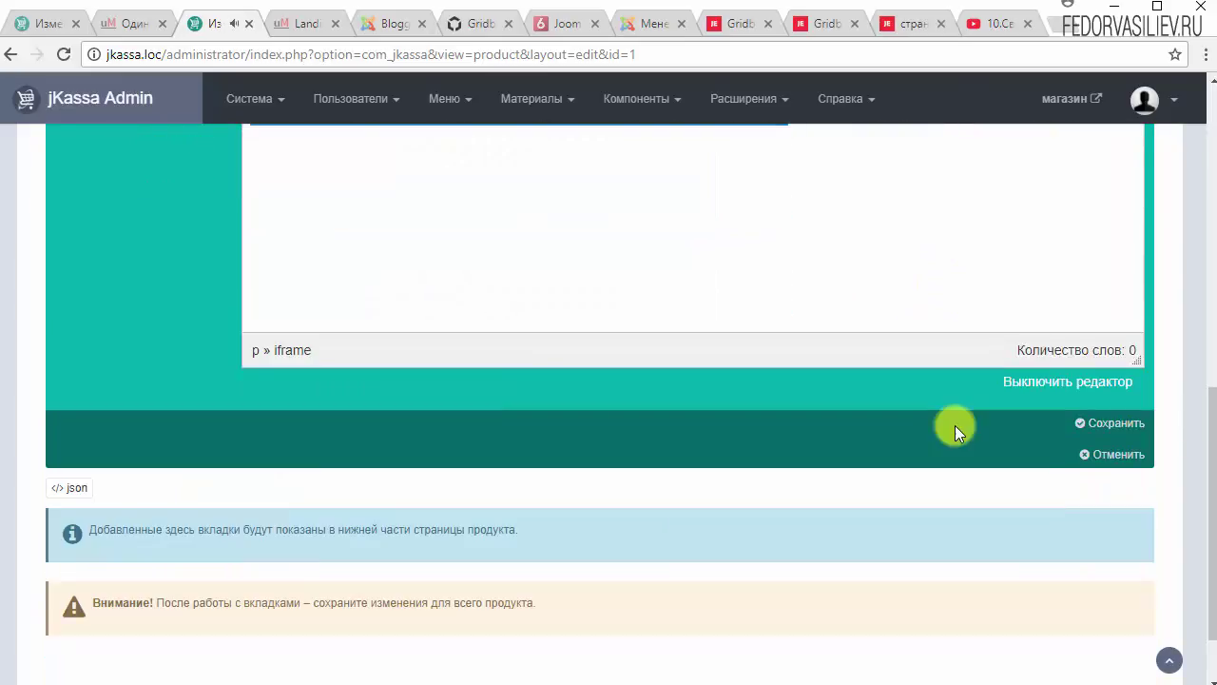
left_click(1085, 430)
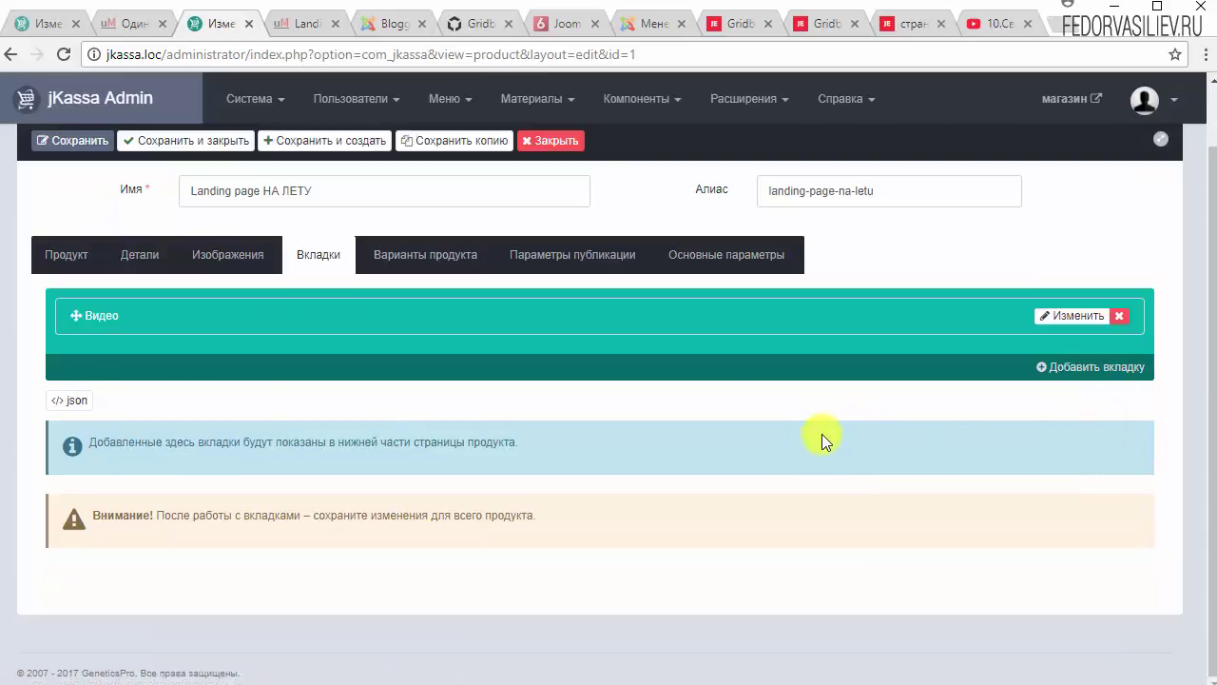
scroll(75, 216, "up", 1)
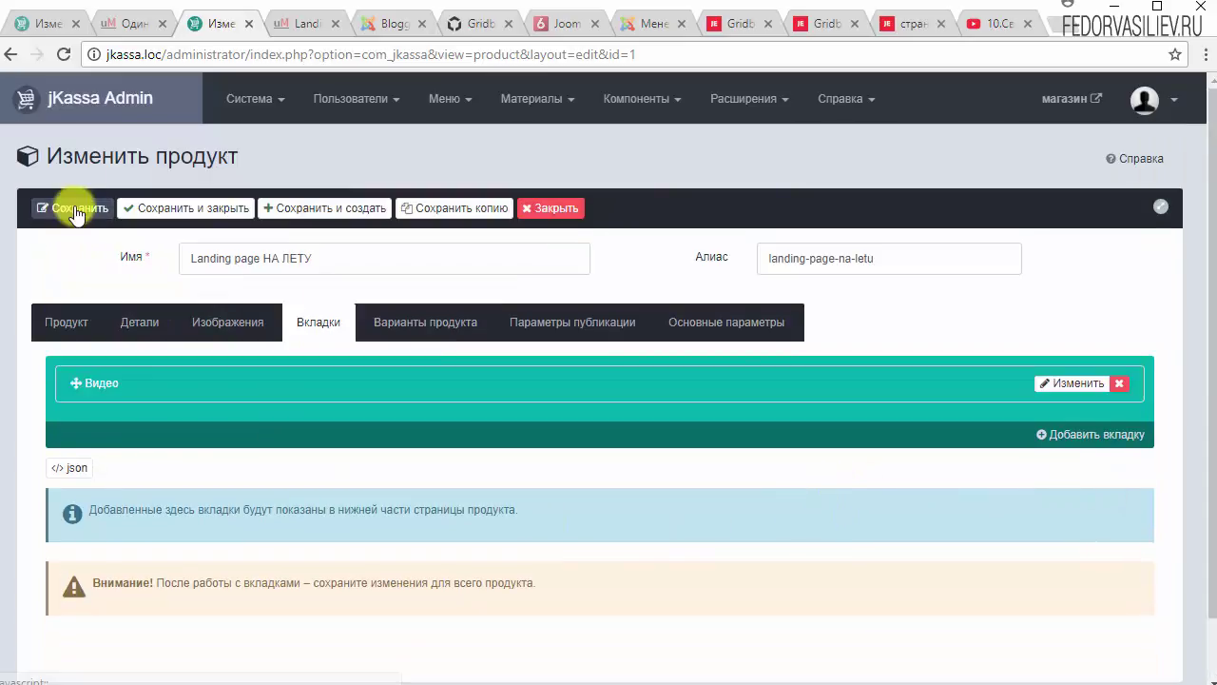
left_click(73, 216)
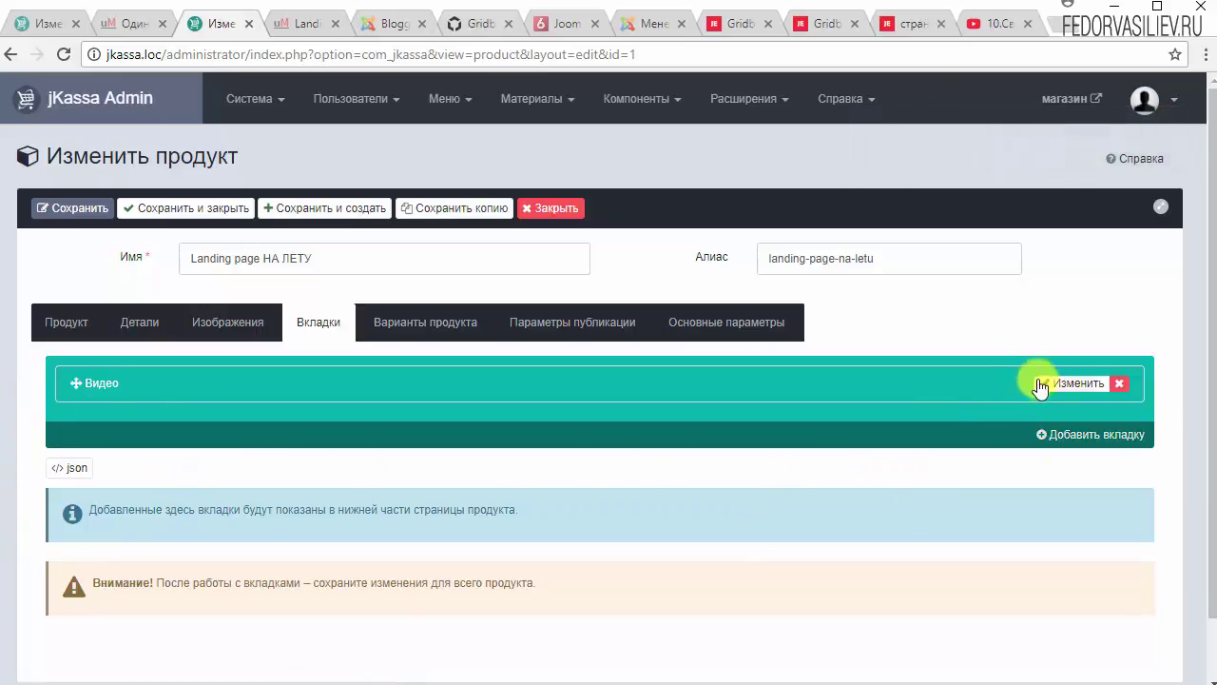
Step: Reopen the Видео tab for editing, check its embedded video, and leave without changes
left_click(1052, 383)
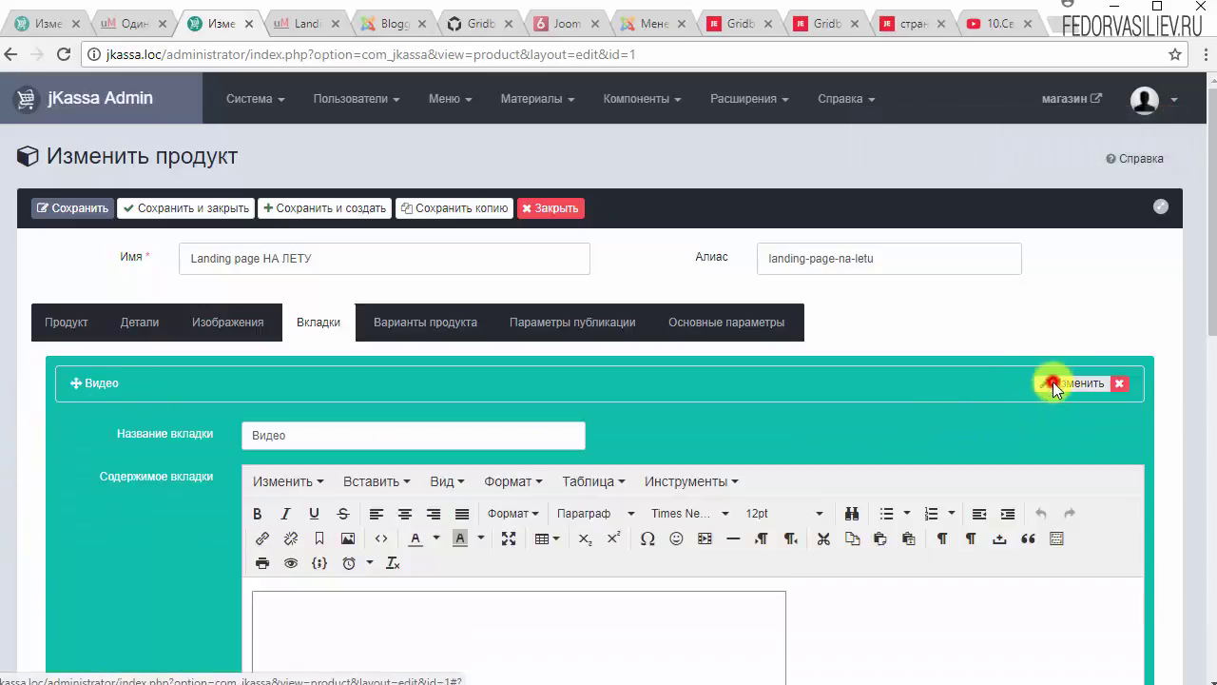
scroll(693, 497, "down", 4)
scroll(513, 454, "up", 3)
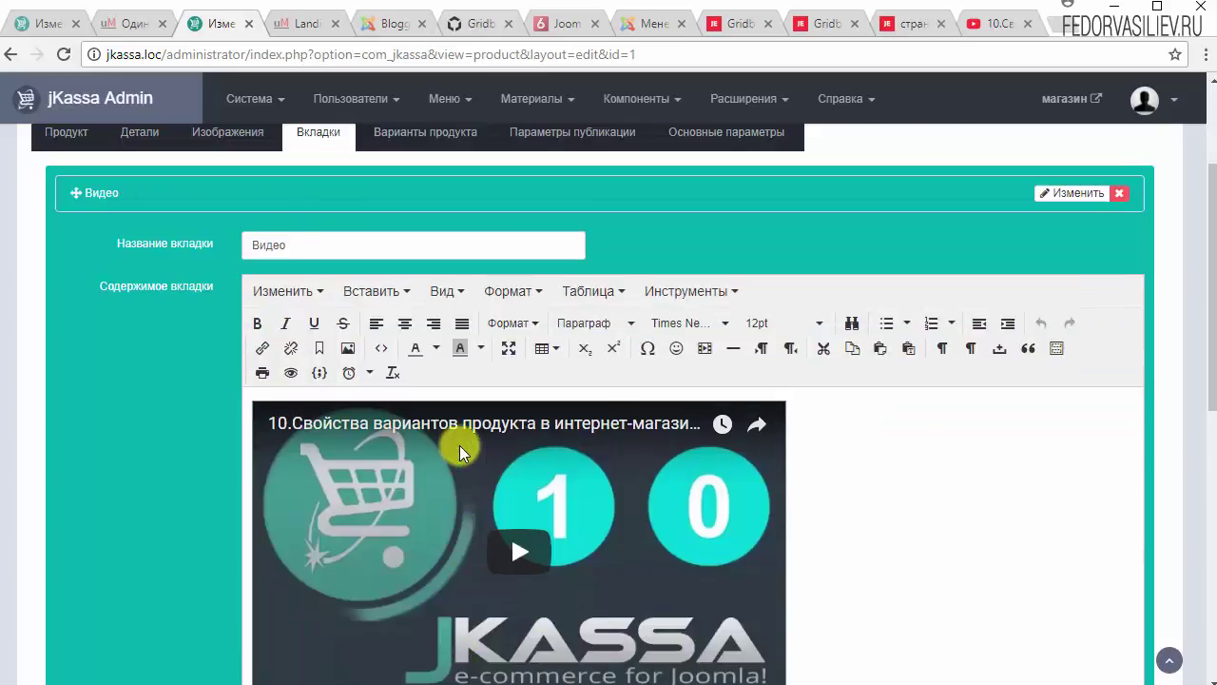
scroll(945, 492, "down", 4)
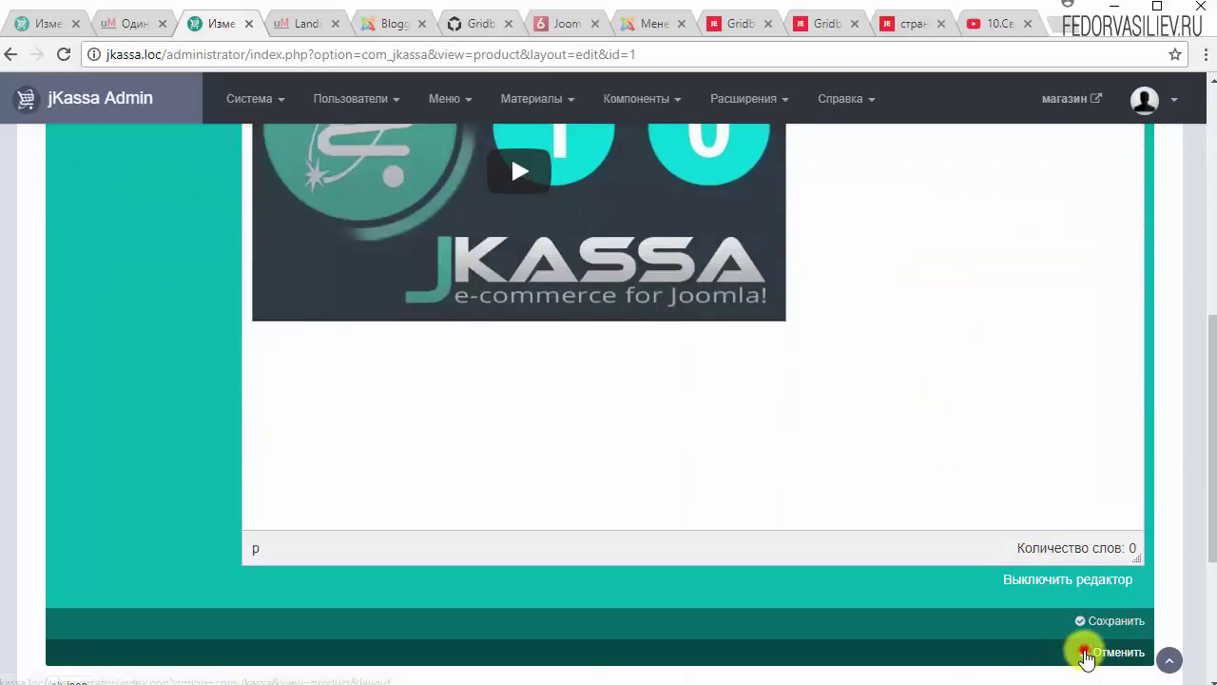
left_click(1086, 654)
Step: Start a second product tab named тест
left_click(1046, 437)
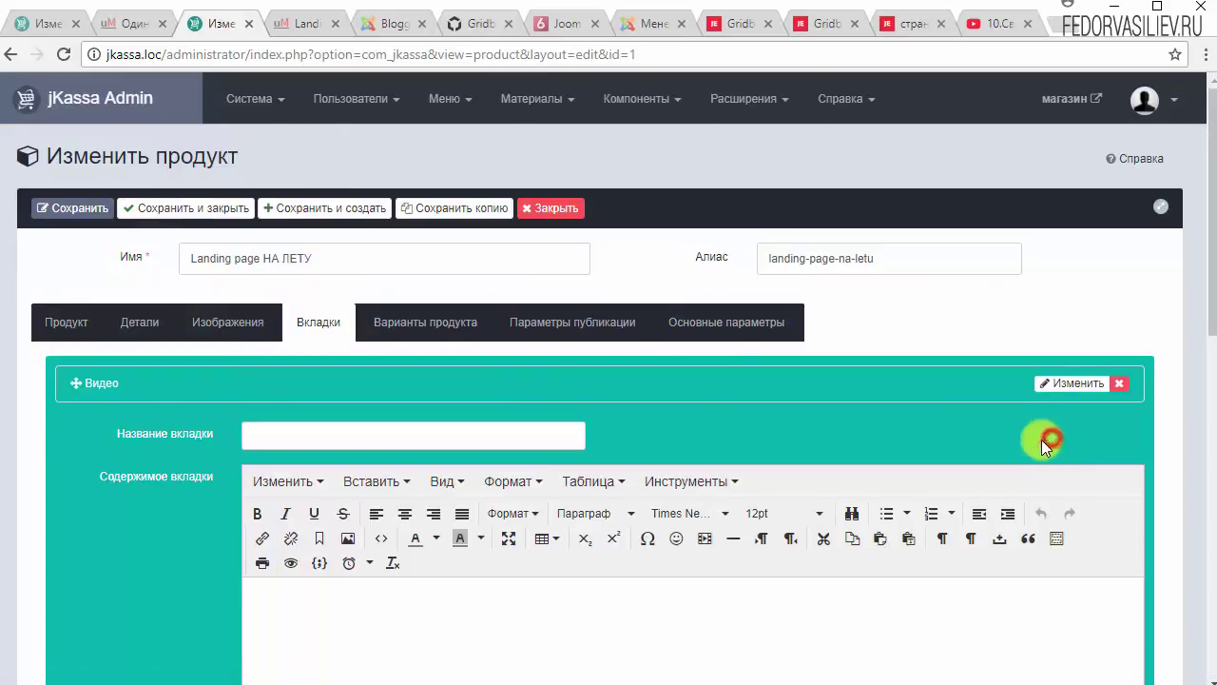
left_click(272, 435)
type("Т")
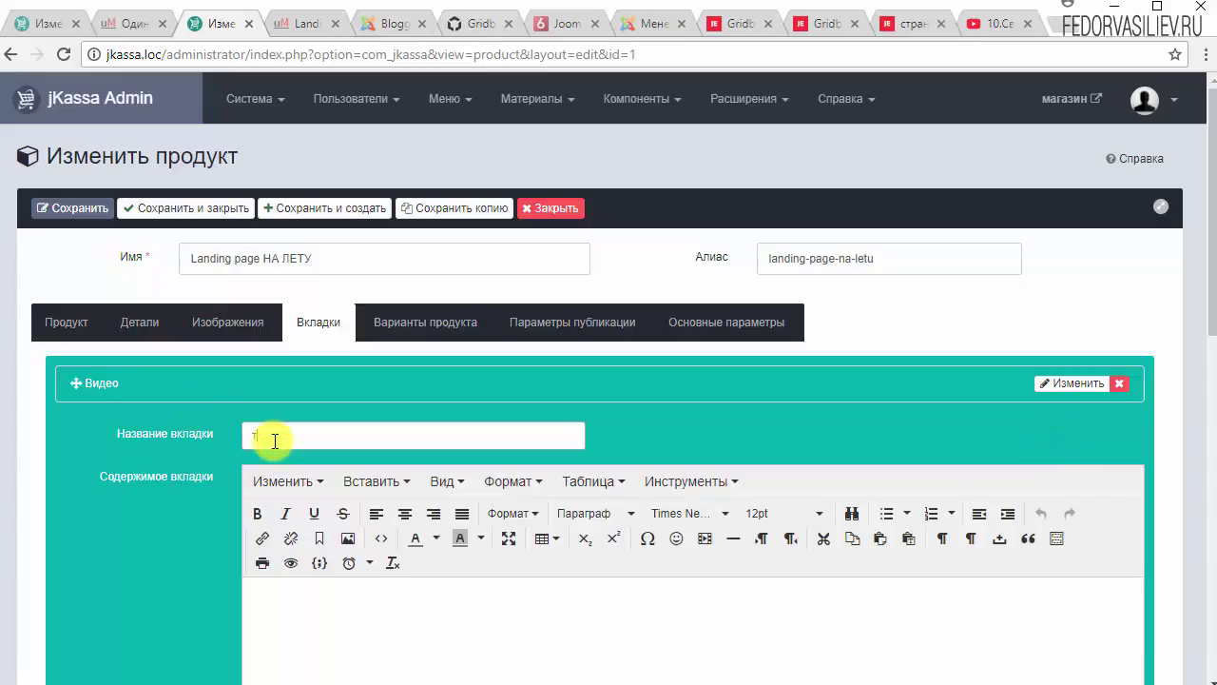
type("ест")
scroll(328, 528, "down", 1)
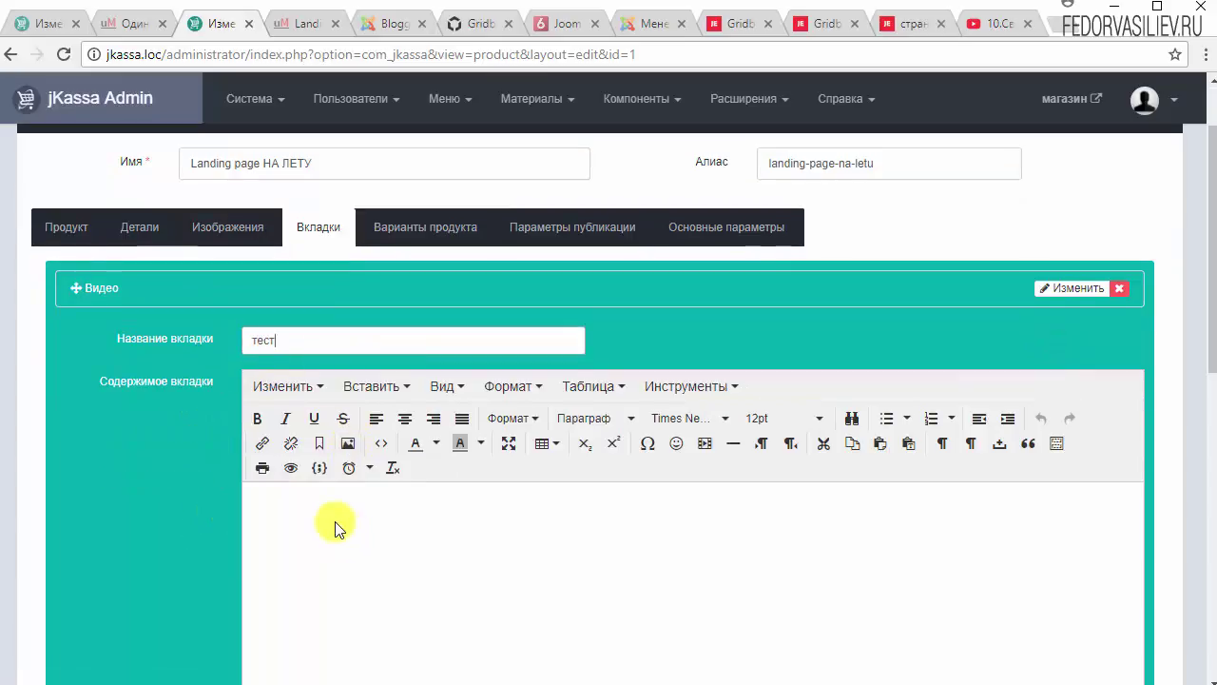
Step: Enter the word тест in bold as the new tab's content and save the tab
left_click(334, 524)
type("тест")
key("ctrl+a")
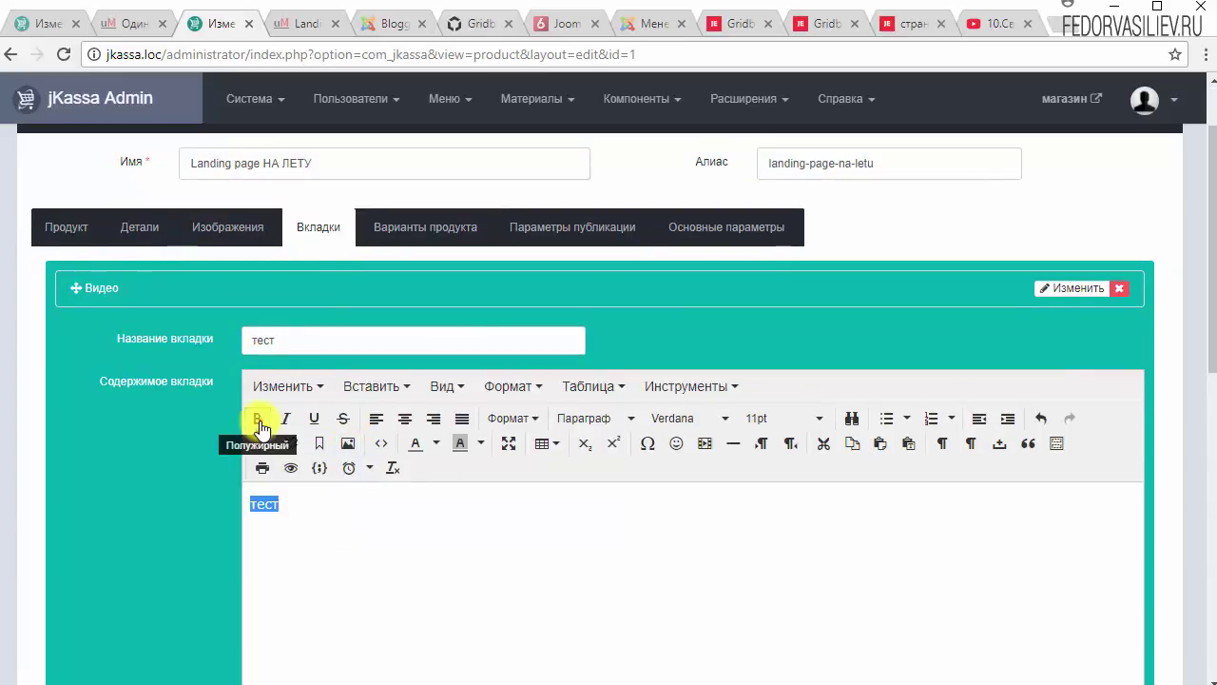
left_click(256, 419)
left_click(348, 515)
scroll(434, 497, "down", 5)
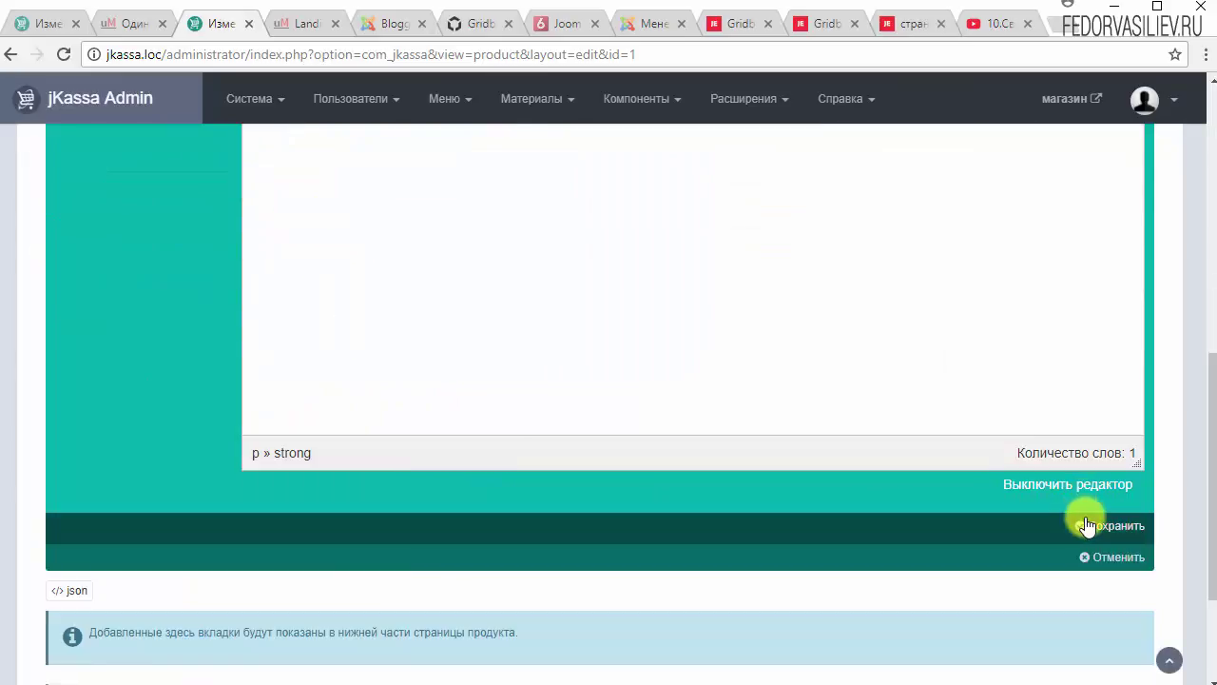
left_click(1087, 525)
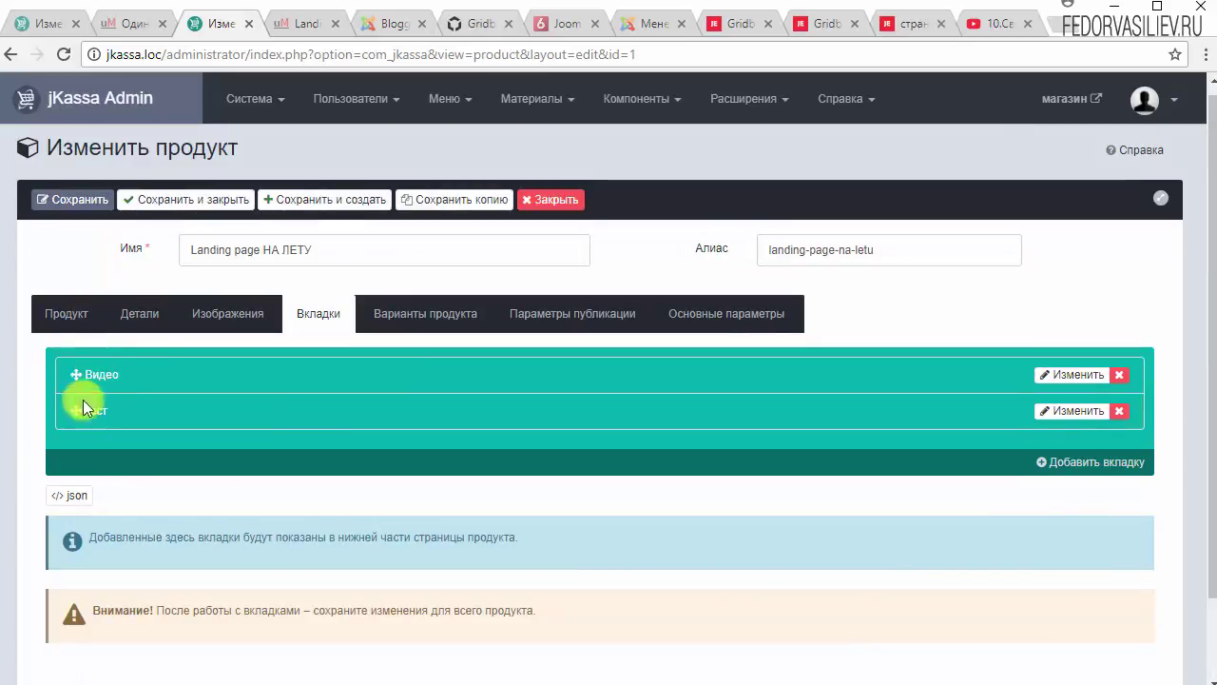
Step: Move the тест tab above the Видео tab, and return it to its place below
left_click_drag(73, 413, 74, 371)
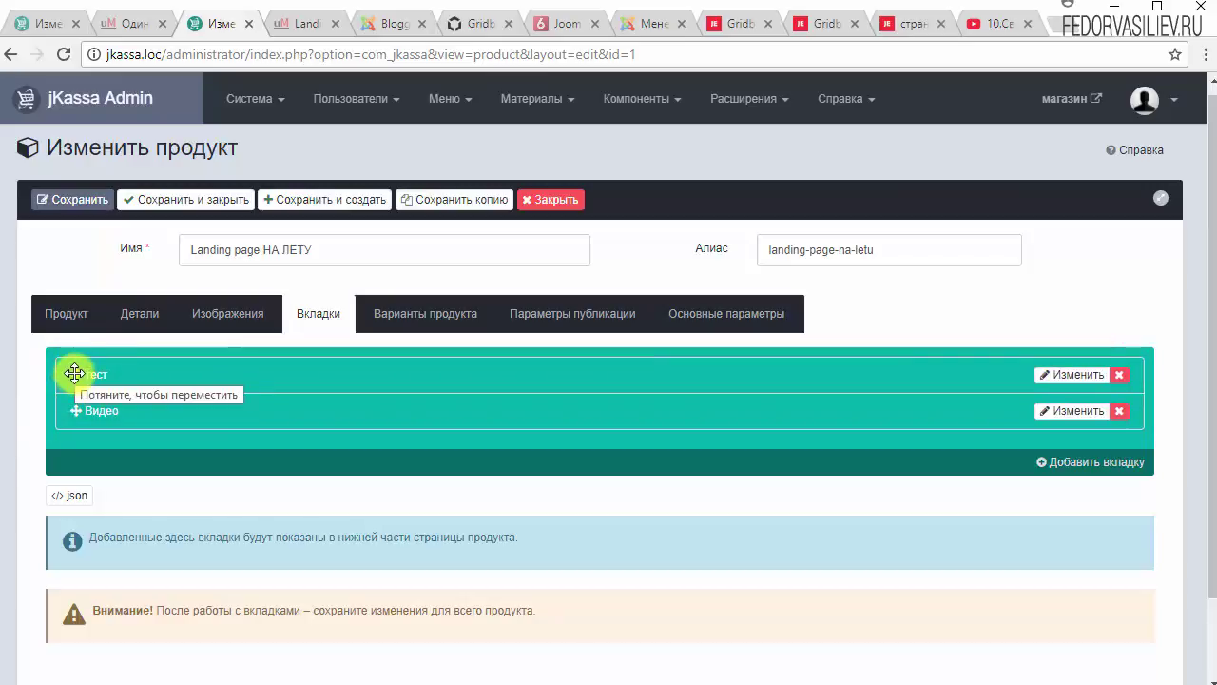
left_click_drag(74, 374, 67, 410)
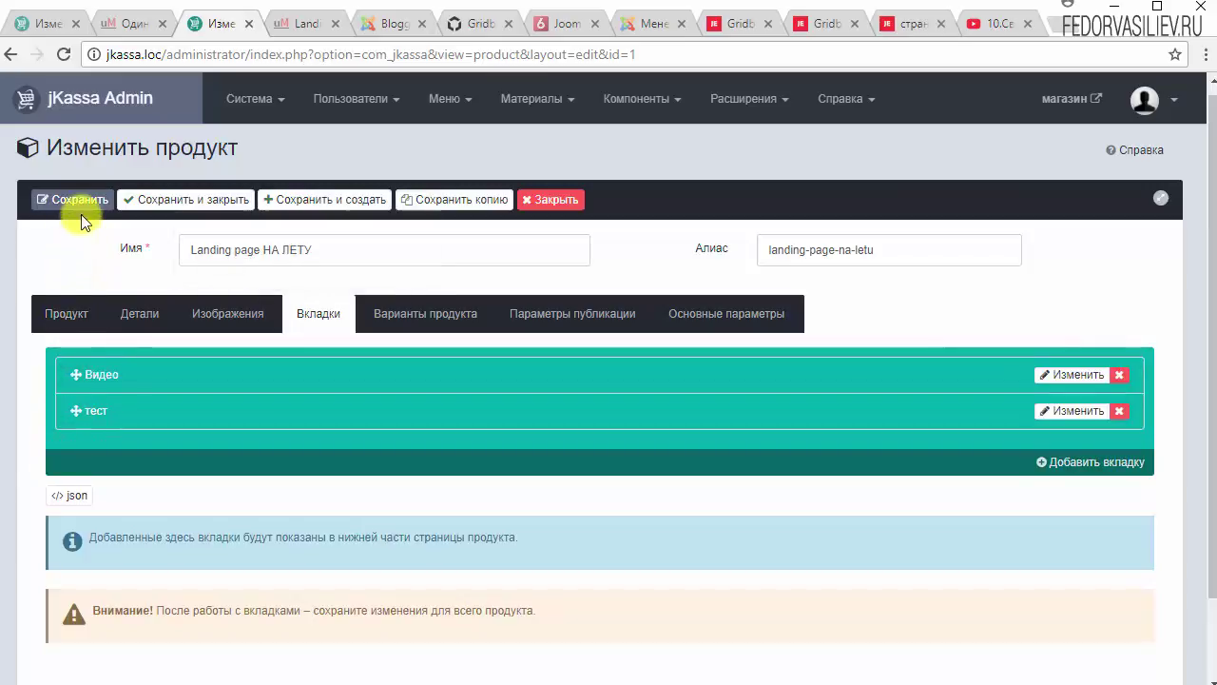
Step: Reload the product's storefront page and test the embedded video on its Видео tab by briefly playing and pausing it
left_click(295, 23)
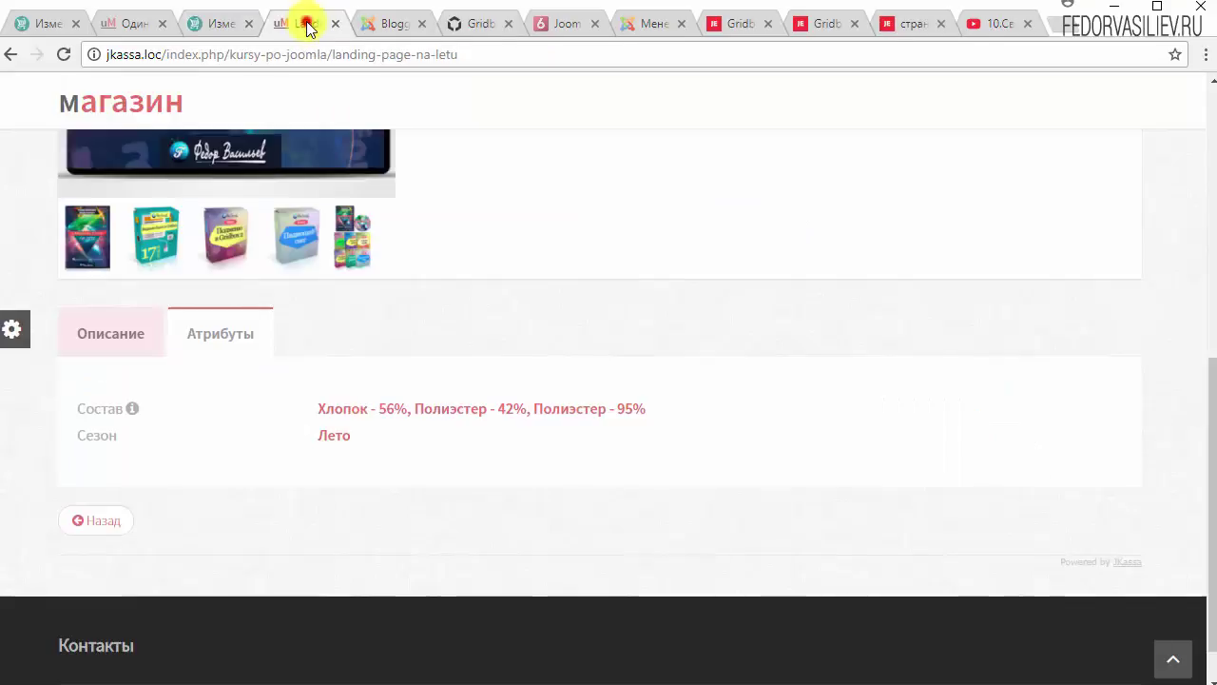
left_click(63, 54)
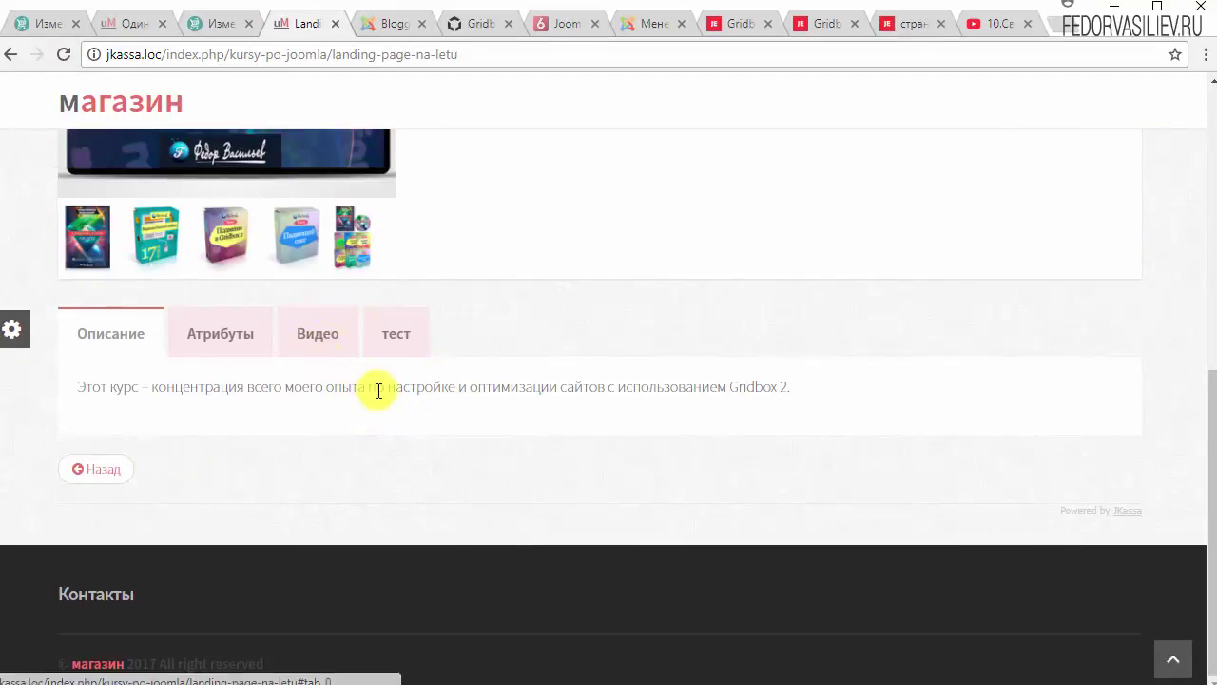
left_click(316, 344)
scroll(780, 372, "down", 2)
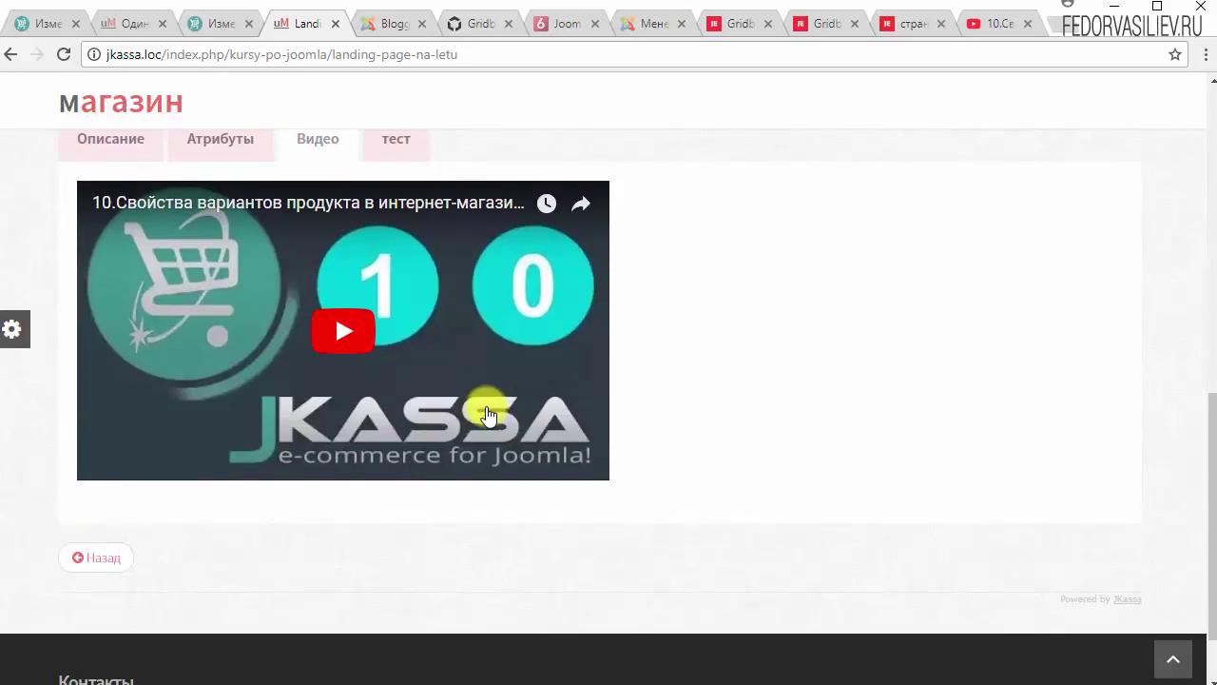
left_click(343, 330)
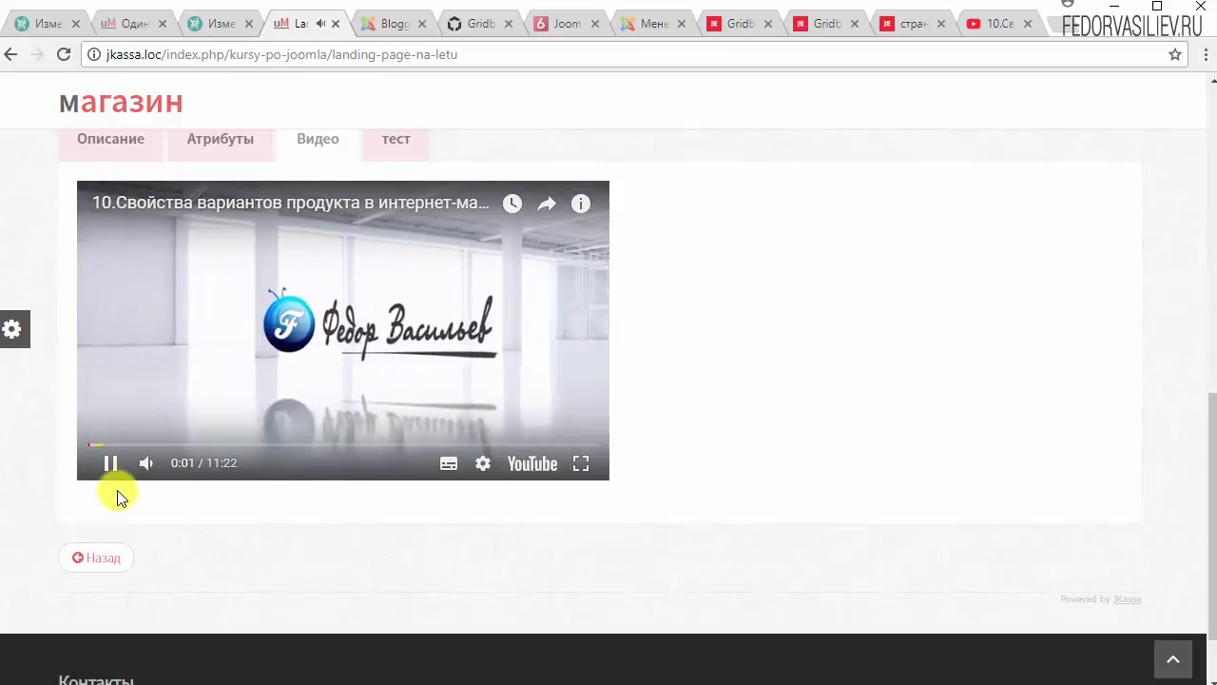
left_click(108, 463)
Step: Check the content of the storefront's тест tab, and return to the Видео tab to review the product page
scroll(370, 231, "up", 1)
left_click(385, 233)
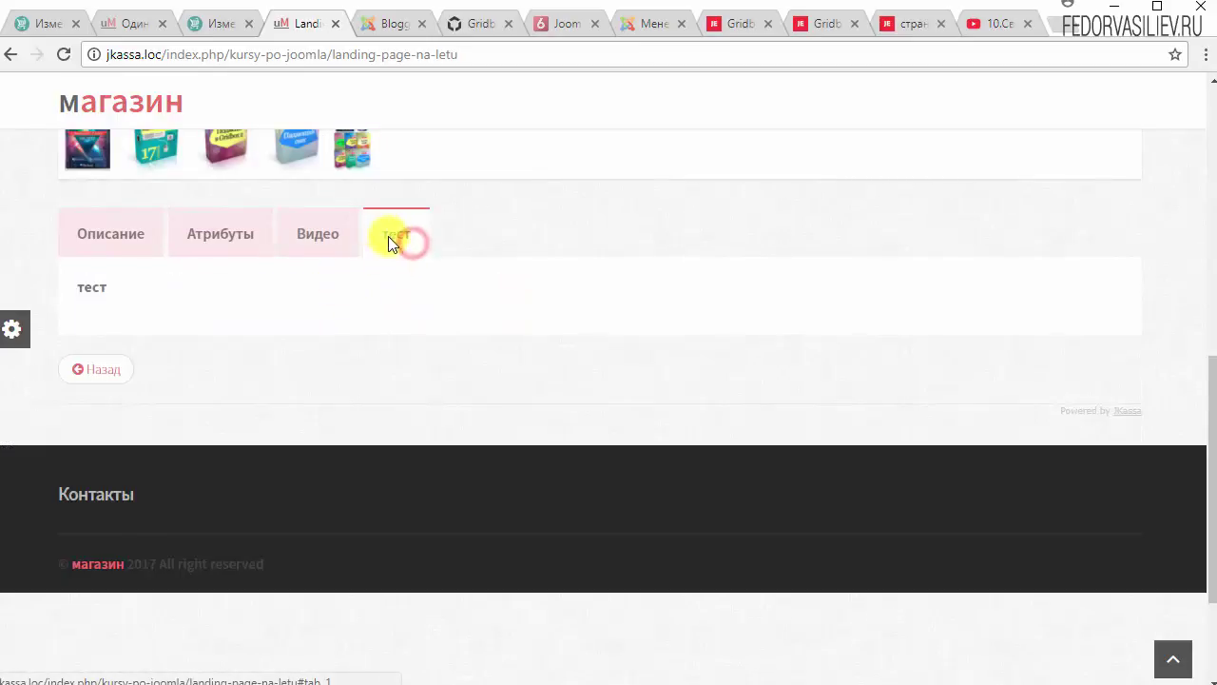
left_click(321, 239)
scroll(543, 272, "up", 3)
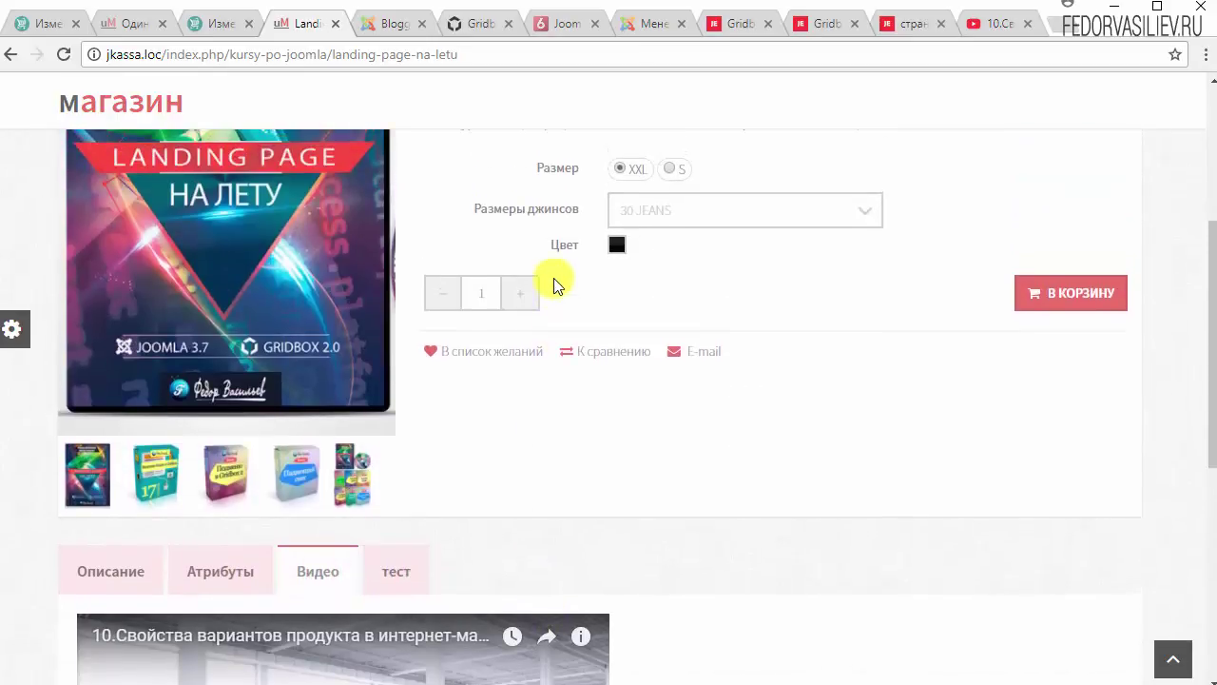
scroll(691, 549, "up", 1)
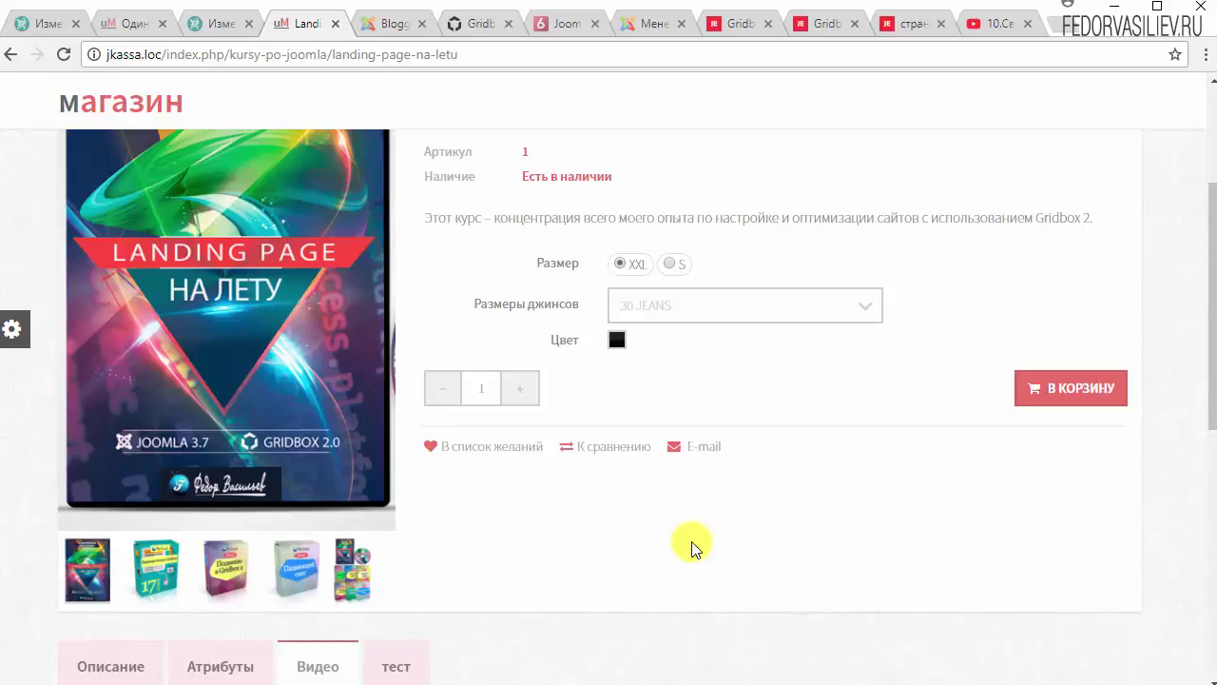
scroll(692, 549, "up", 1)
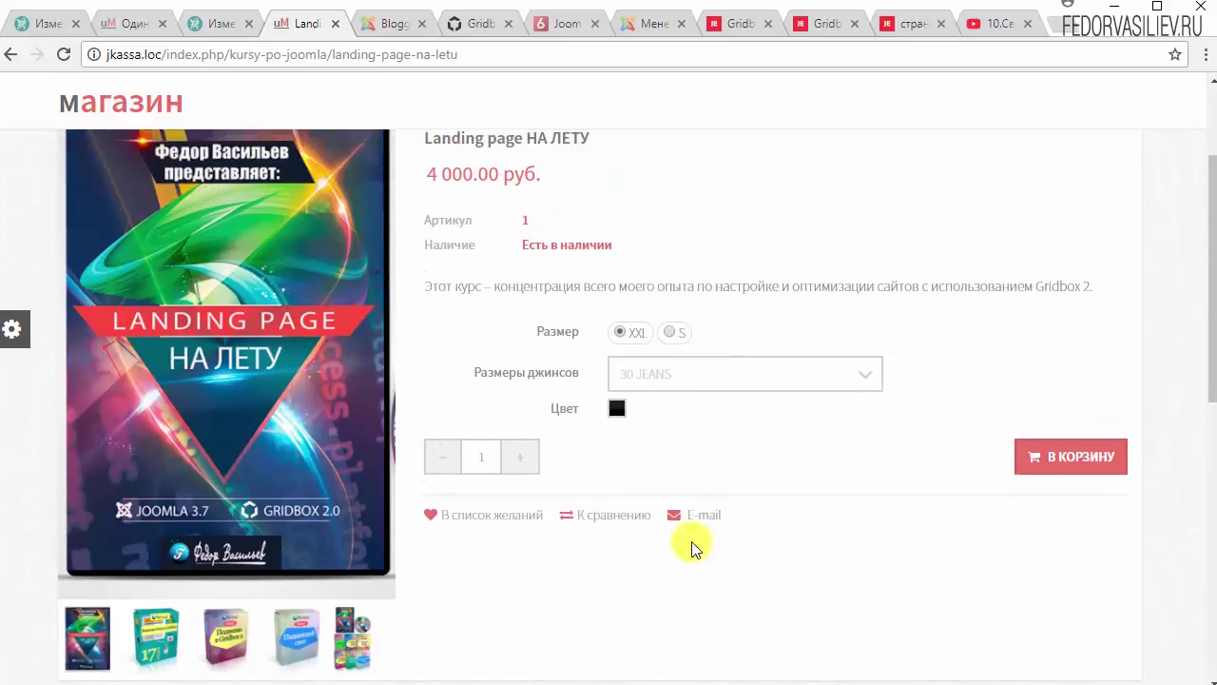
scroll(691, 549, "up", 2)
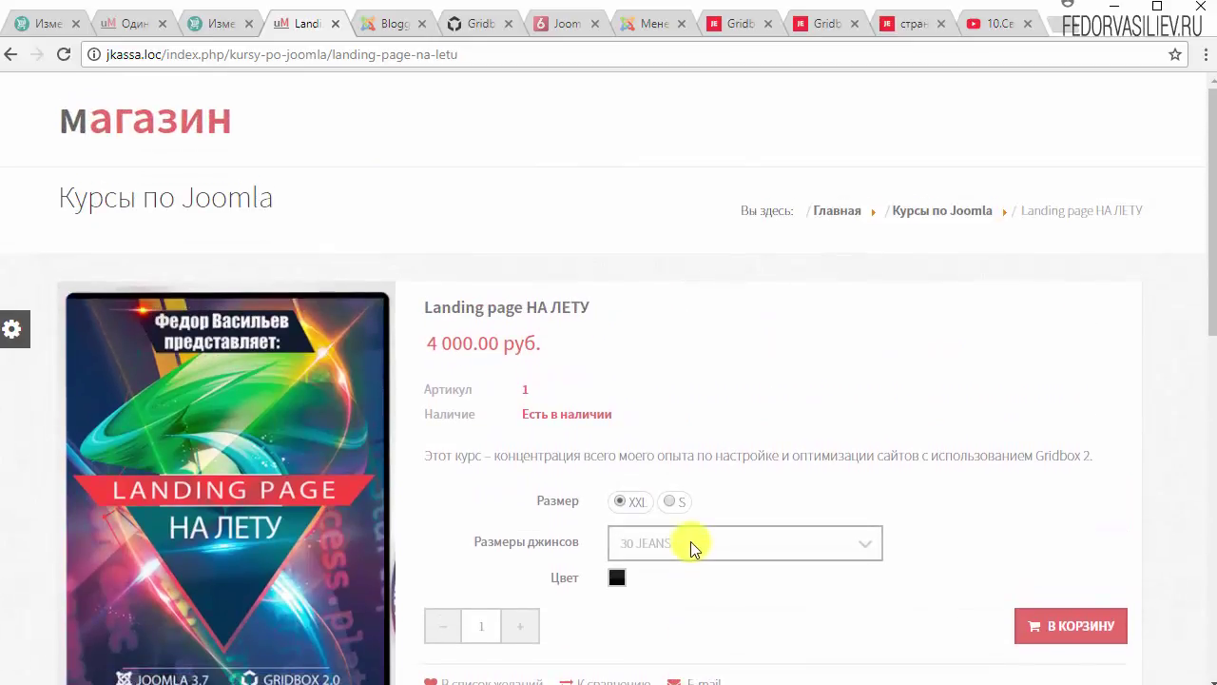